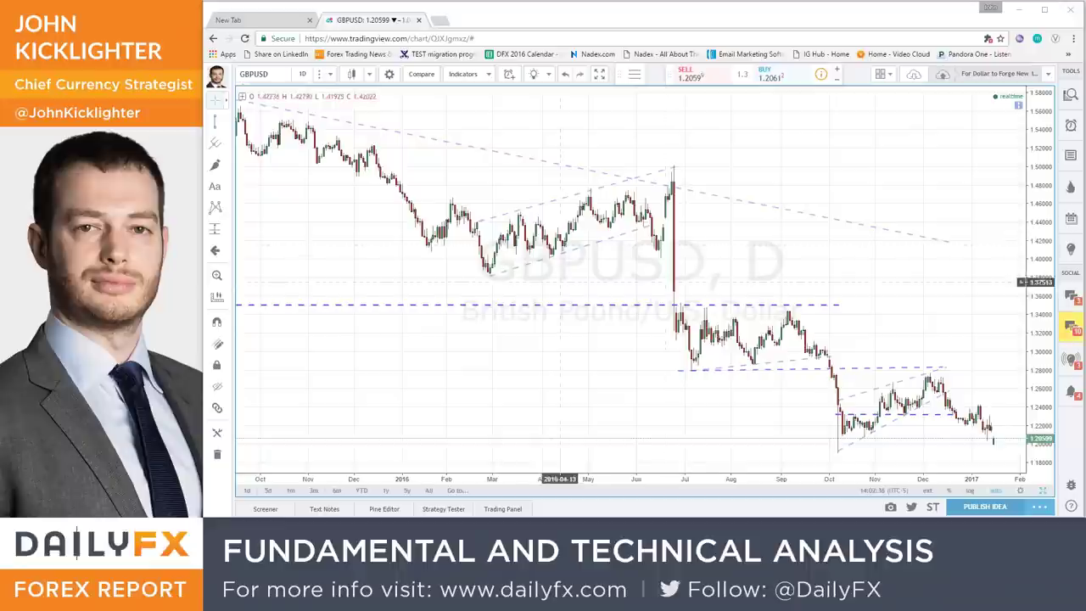
Zoom the daily GBPUSD chart to roughly June 2016 through early 2017.
scroll(535, 352, "up", 4)
scroll(535, 352, "down", 2)
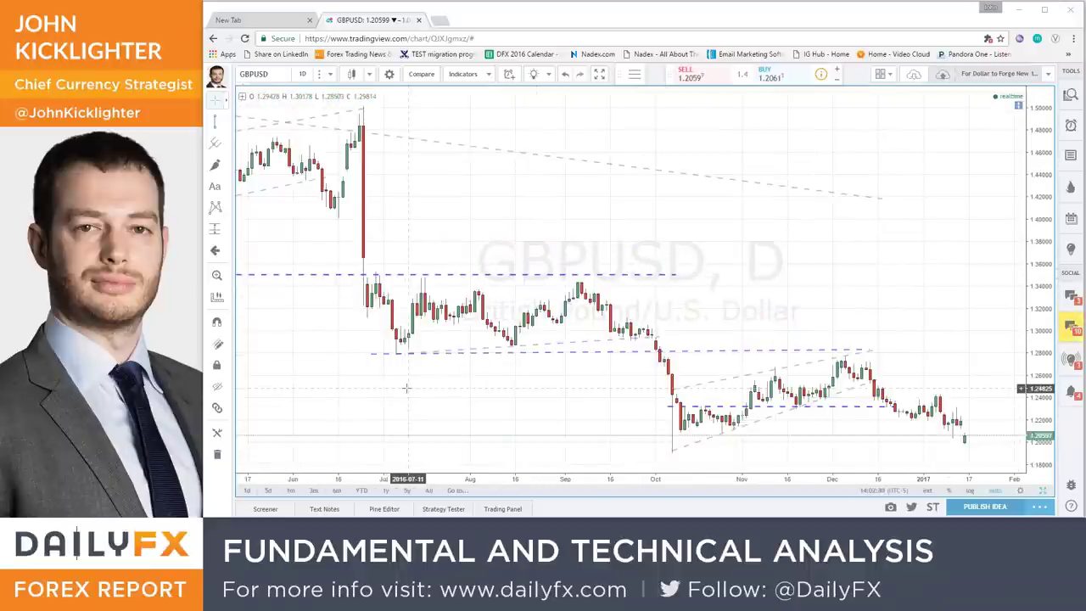
Switch GBPUSD to 1-hour candles and measure the recent 0.01853 (-1.53%) drop over 35 bars.
type("1h")
key("Return")
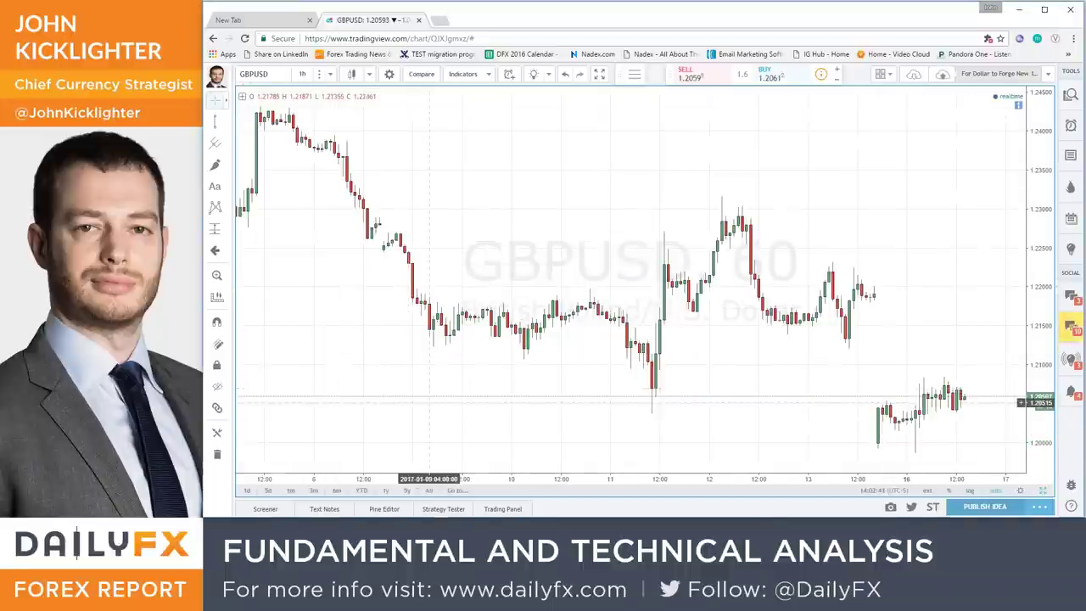
left_click(216, 297)
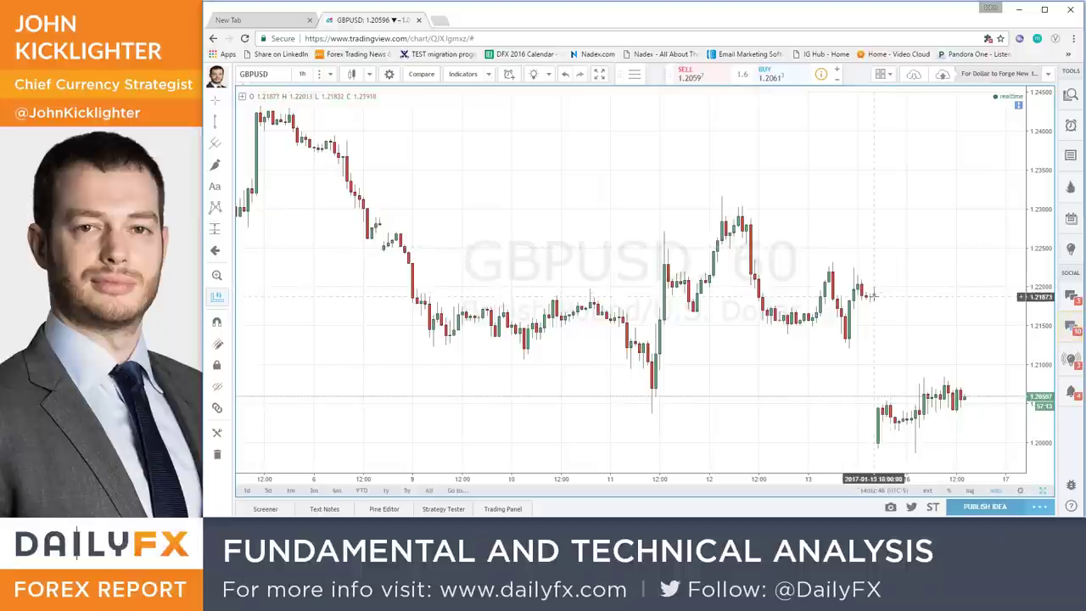
left_click(869, 296)
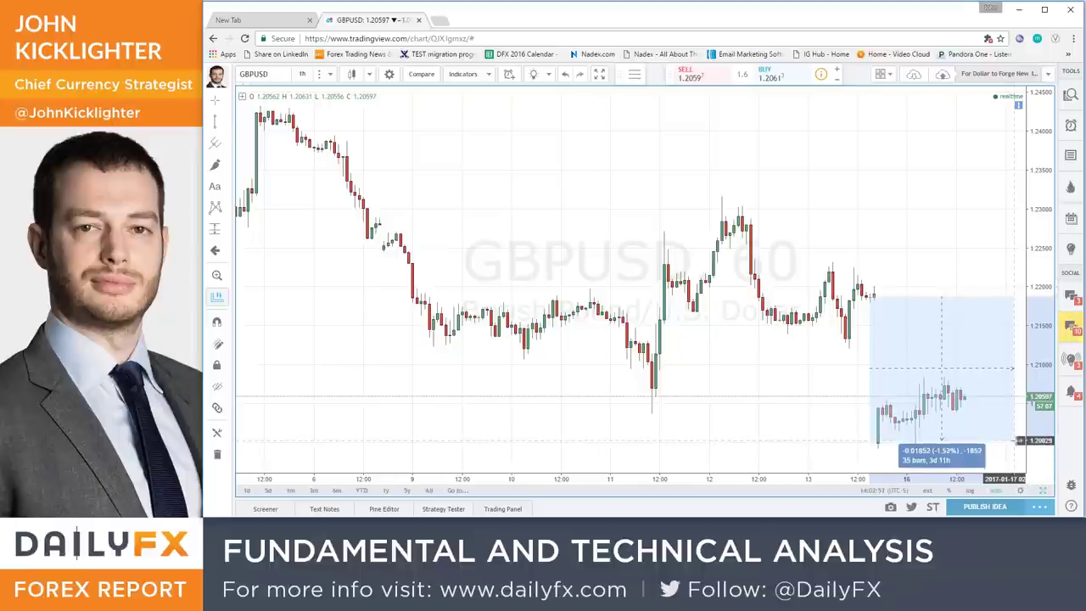
Clear the measurement and change the GBPUSD interval back to 1D.
left_click(1019, 443)
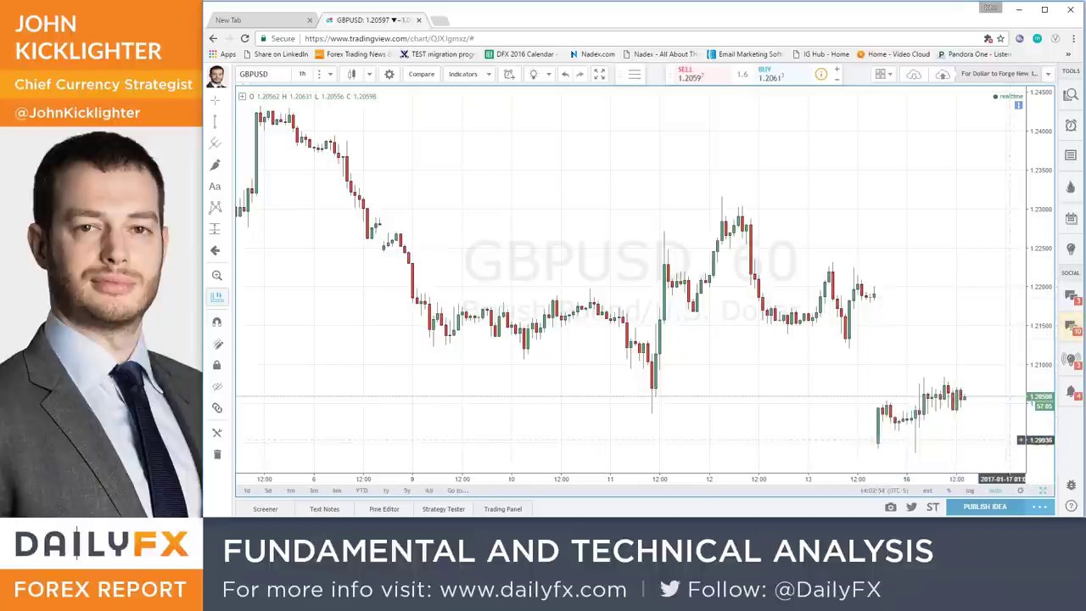
type("1d")
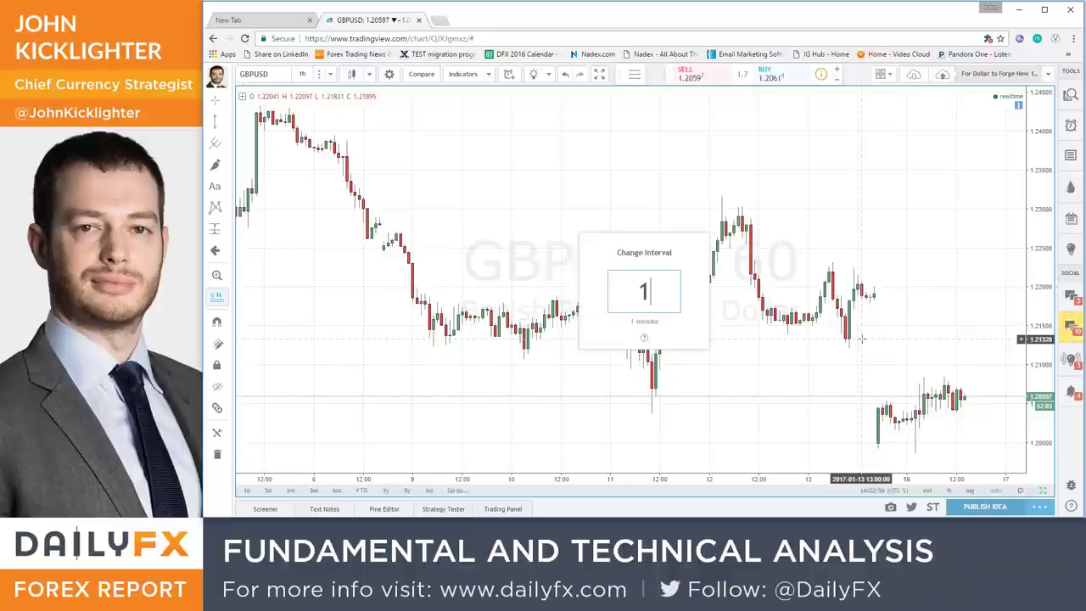
key("Return")
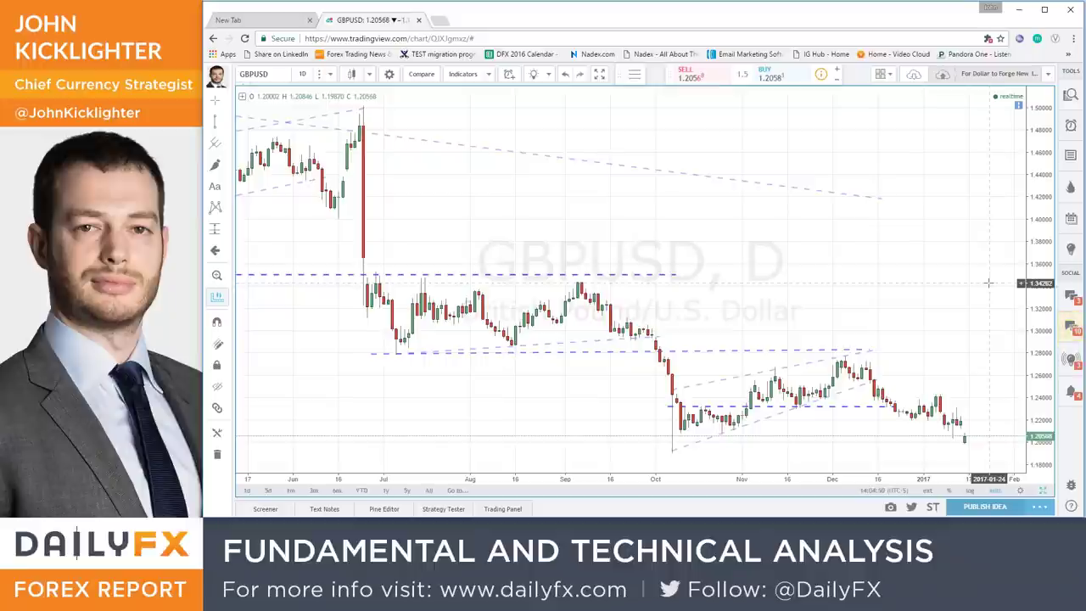
Zoom the daily GBPUSD chart into August 2016 through January 2017 with larger candles.
scroll(543, 418, "up", 3)
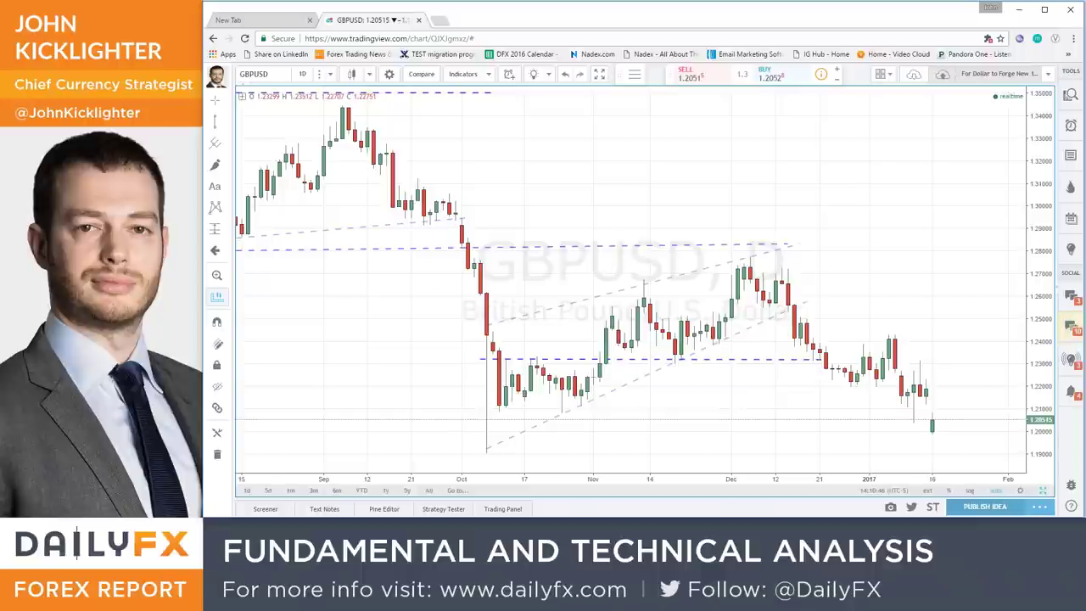
In Excel, open the CAL|13 sheet and highlight Tuesday 17's UK Brexit Priorities speech row.
key("alt+Tab")
left_click(279, 496)
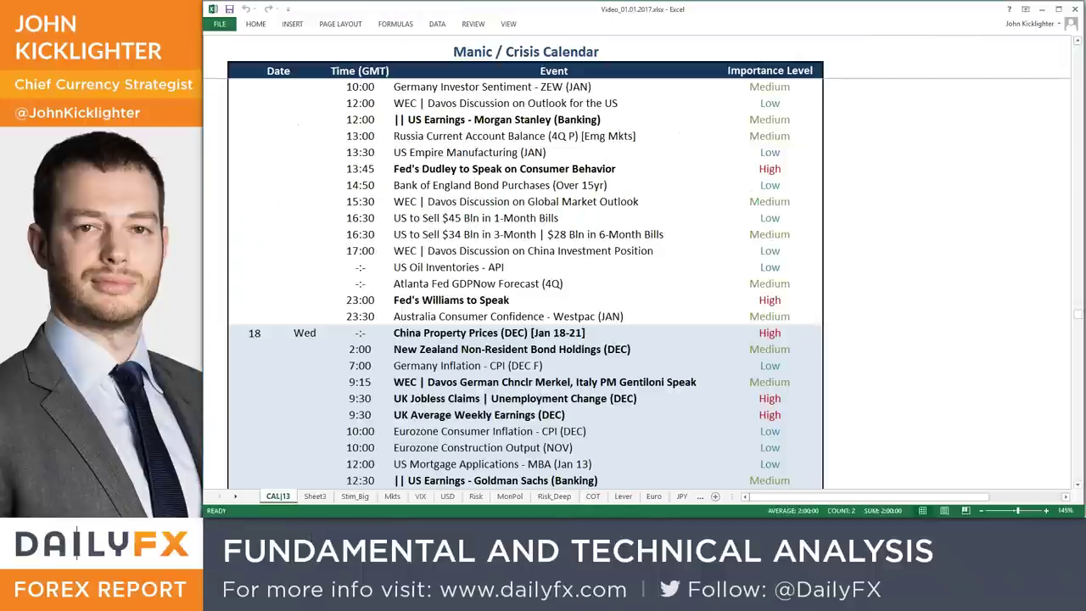
scroll(454, 421, "up", 4)
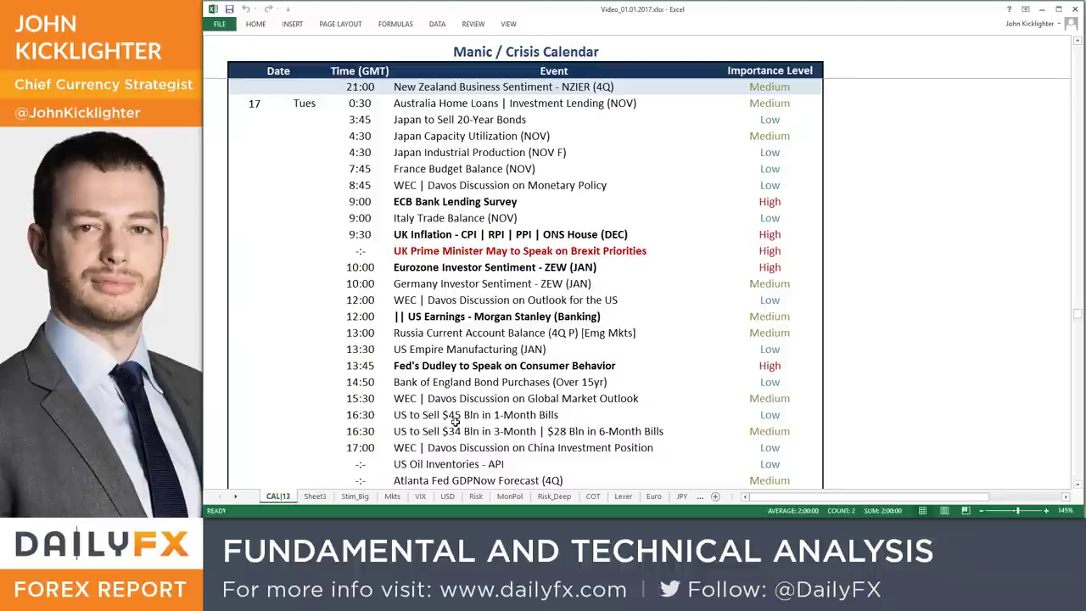
scroll(454, 421, "up", 6)
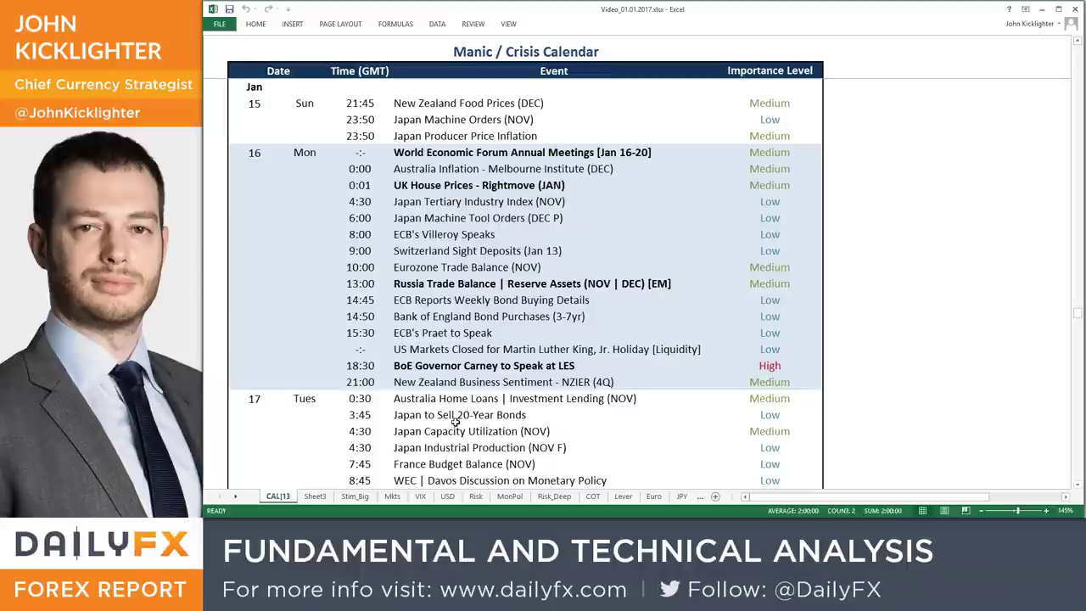
scroll(455, 421, "down", 6)
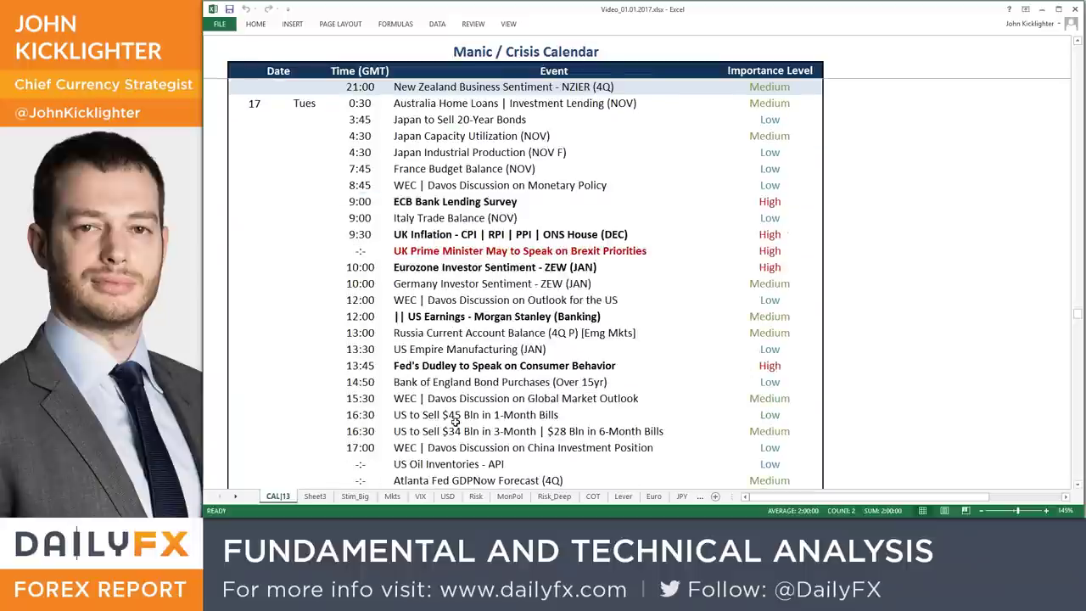
left_click_drag(369, 255, 789, 253)
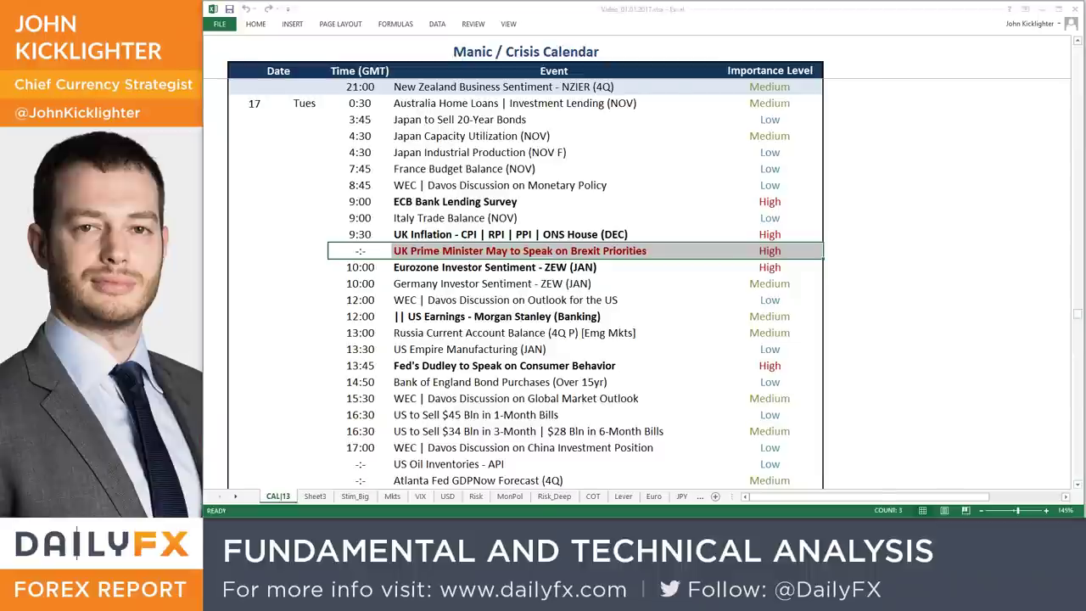
key("alt+Tab")
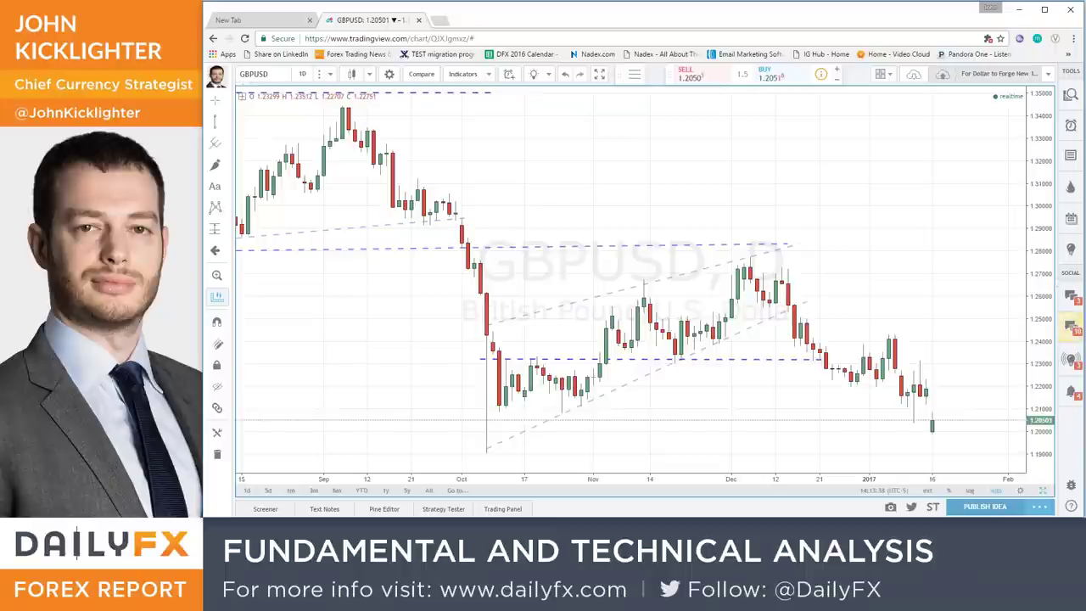
Load the UKX daily chart, measure a price move, and zoom to roughly May through February.
type("UKX")
key("Return")
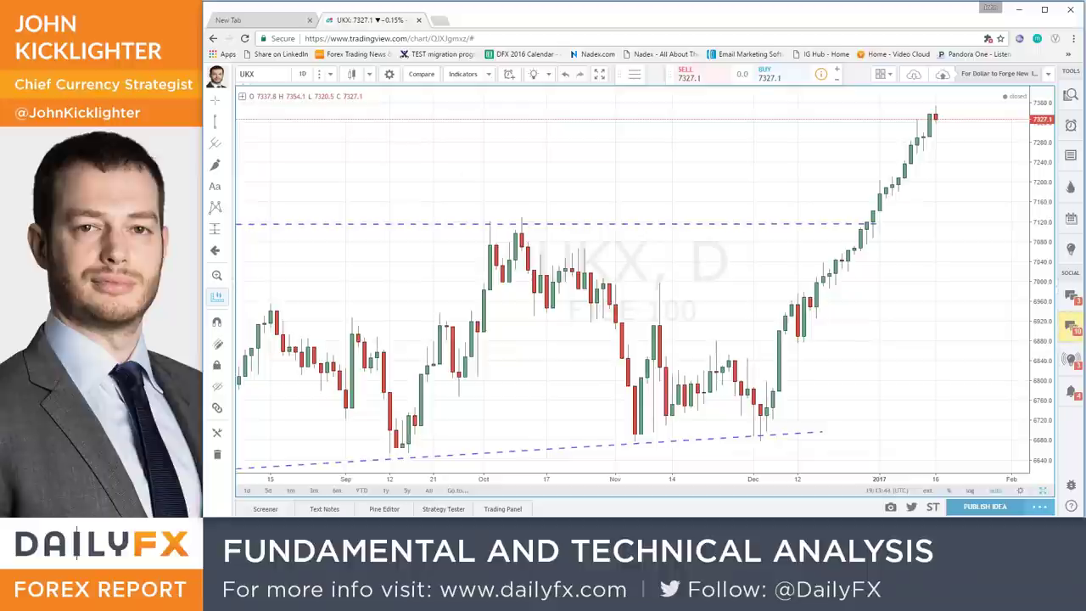
left_click(950, 146)
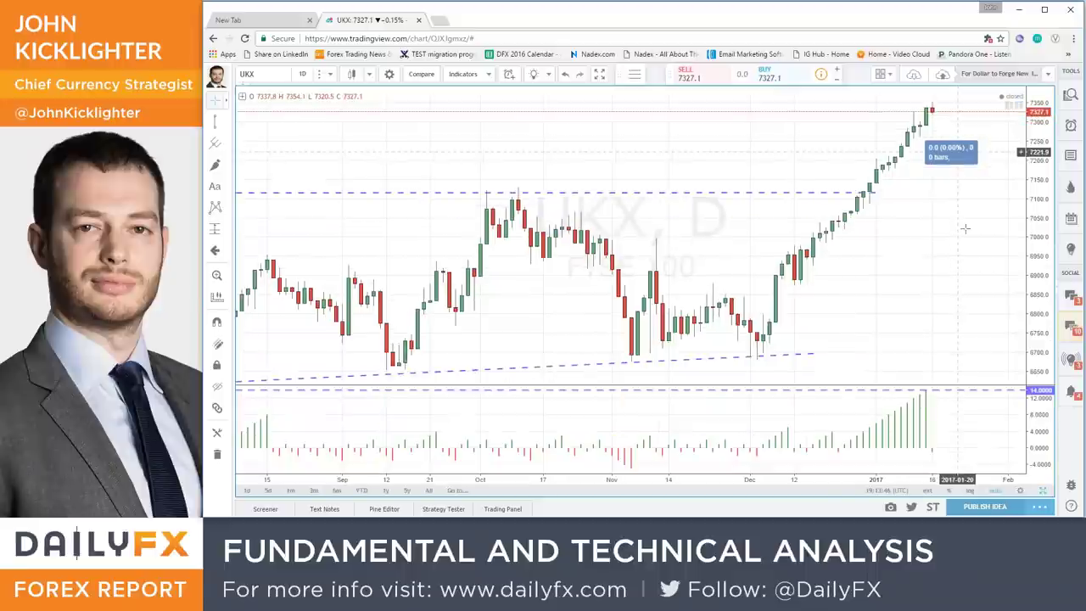
scroll(859, 396, "down", 2)
scroll(977, 465, "down", 3)
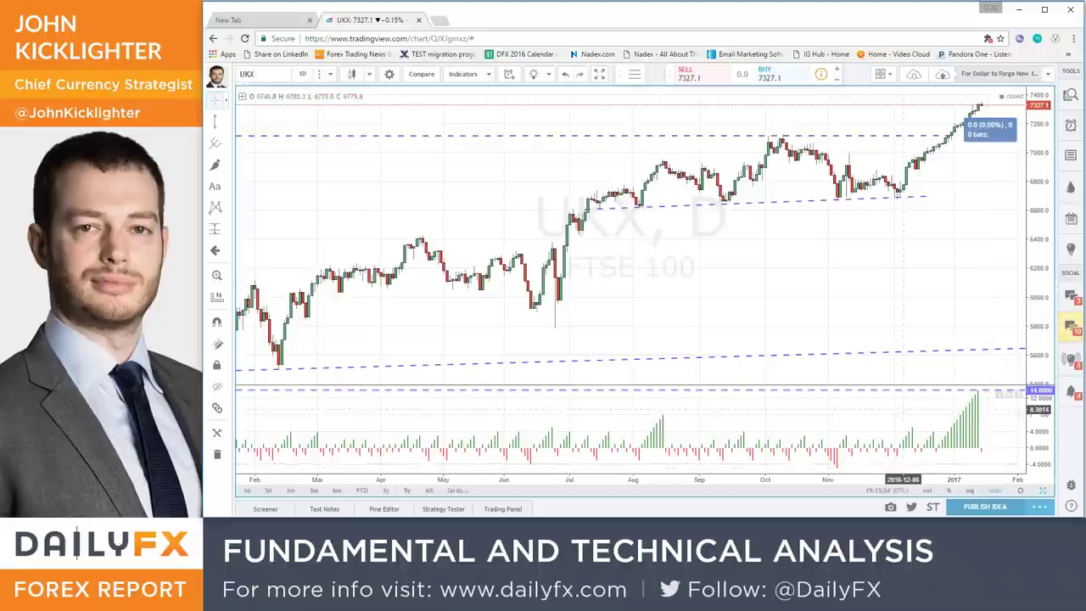
scroll(869, 348, "up", 2)
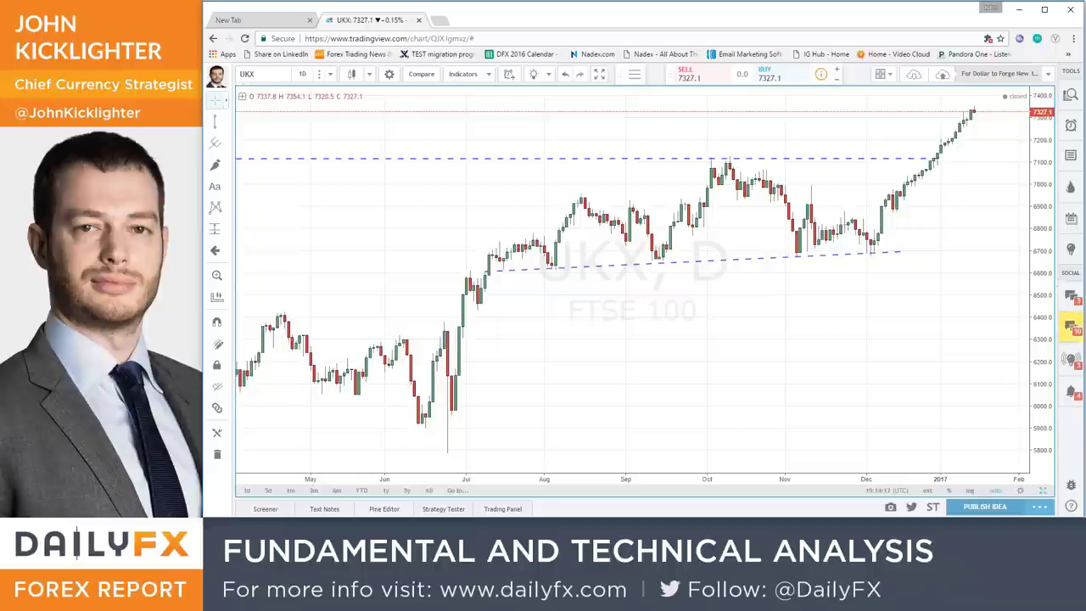
Change the chart symbol to GBPUSD to show its daily trendlines and support lines.
type("GBPUSD")
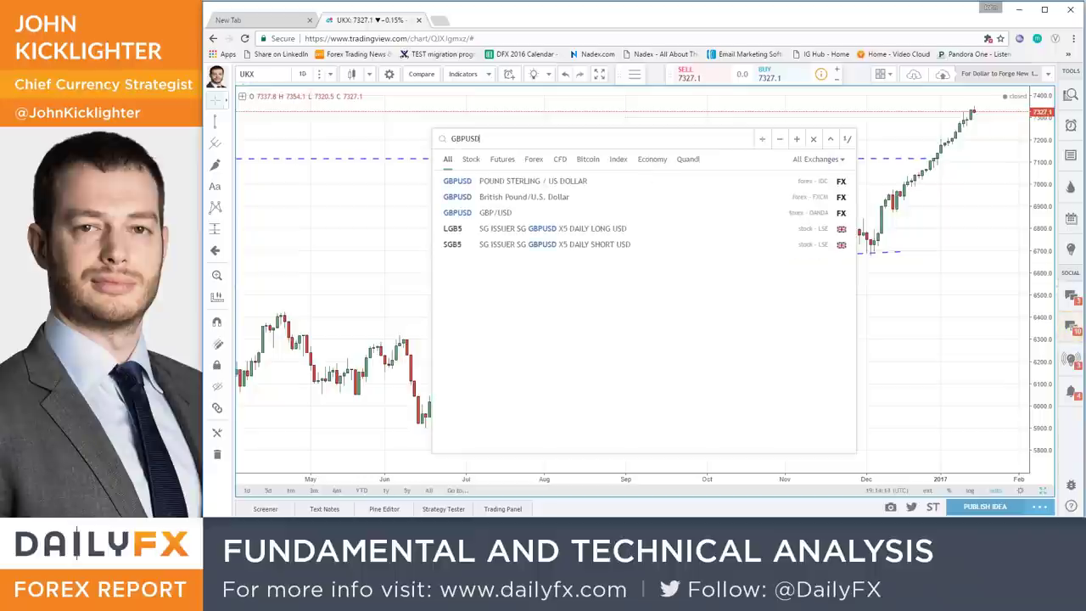
key("Return")
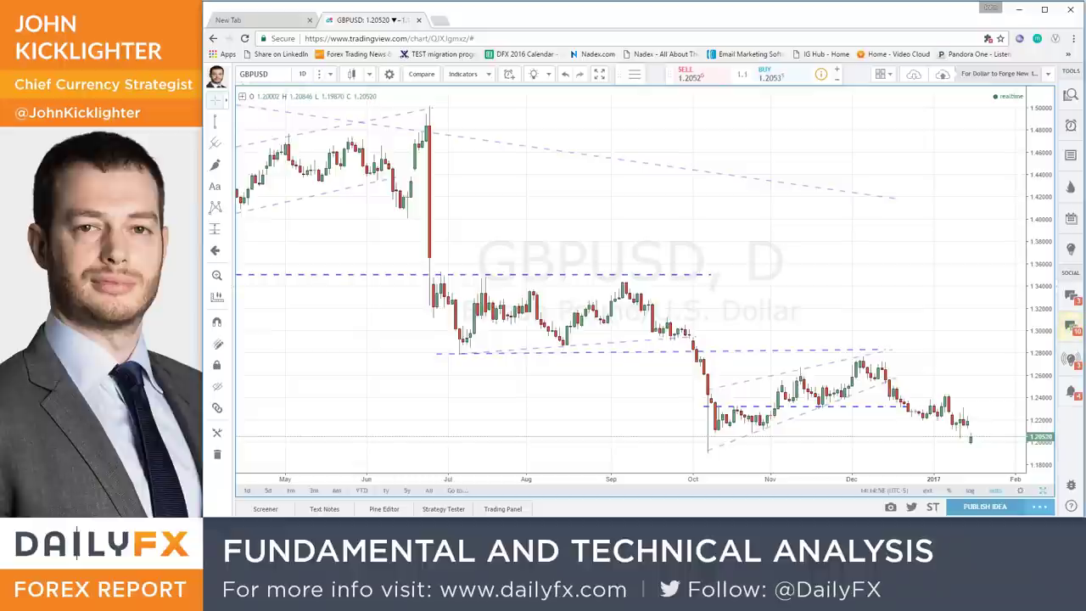
Change the chart symbol to ukx to show the FTSE 100 daily chart at 7327.1.
type("ukx")
key("Return")
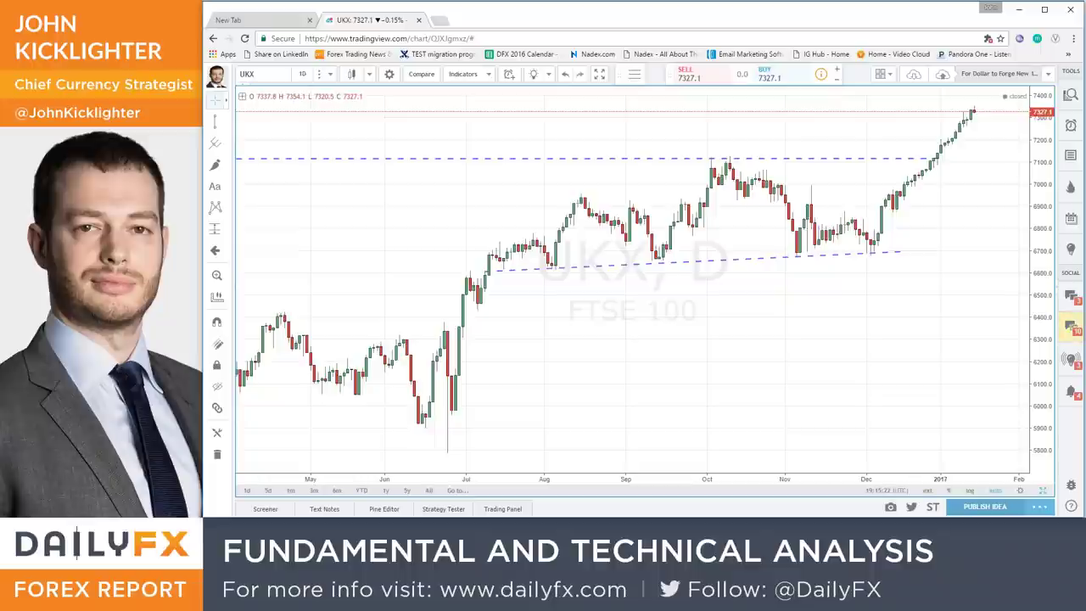
Load GBPUSD again, showing May 2016 to early 2017 with its dashed trendlines.
type("GBPUSD")
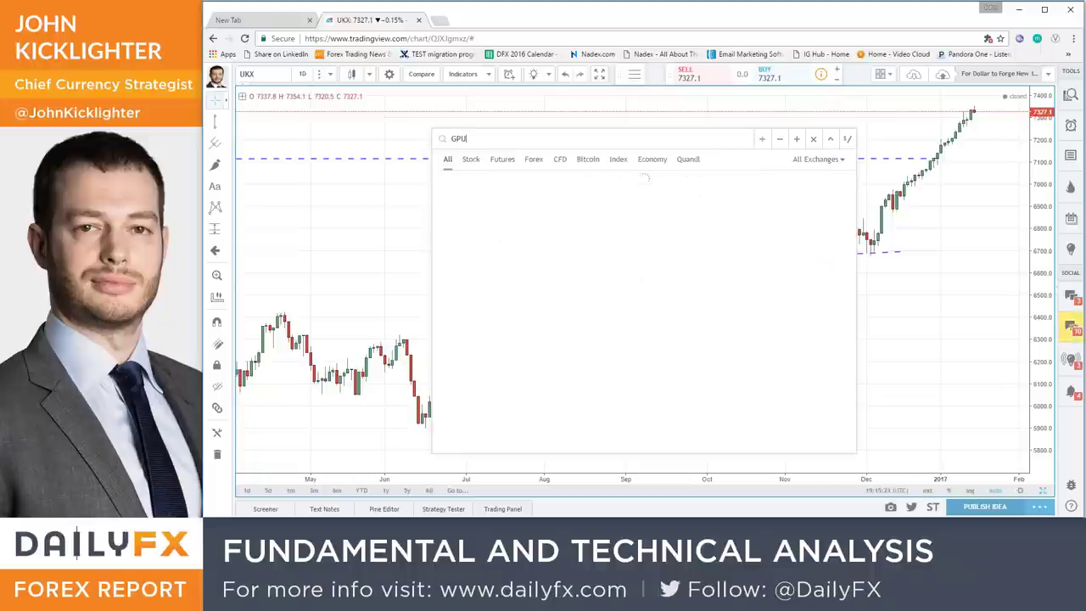
key("Return")
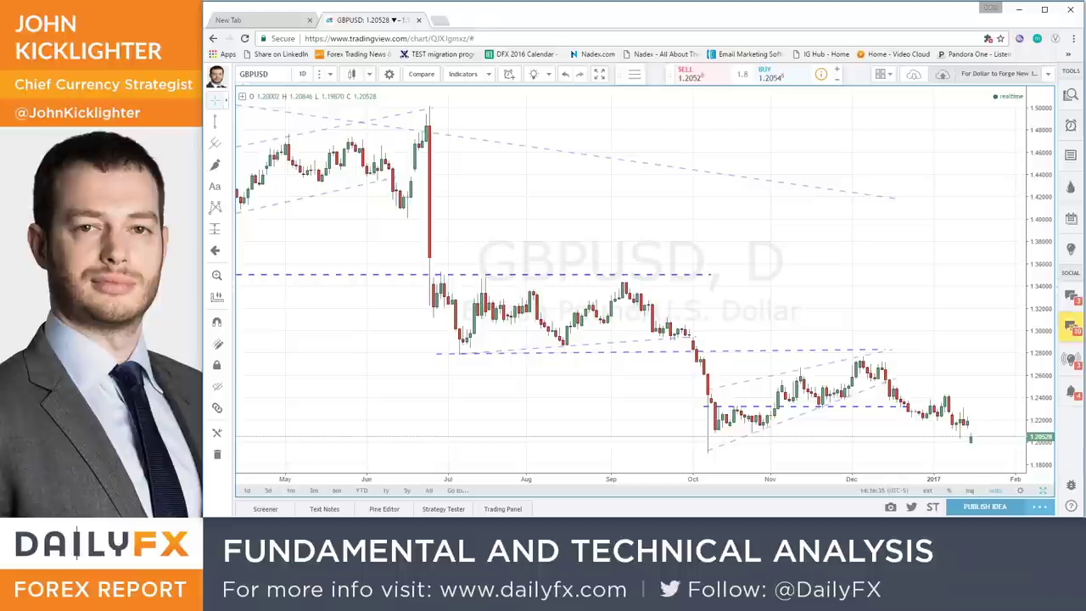
Set the GBPUSD chart interval to 1M monthly candles.
type("1M")
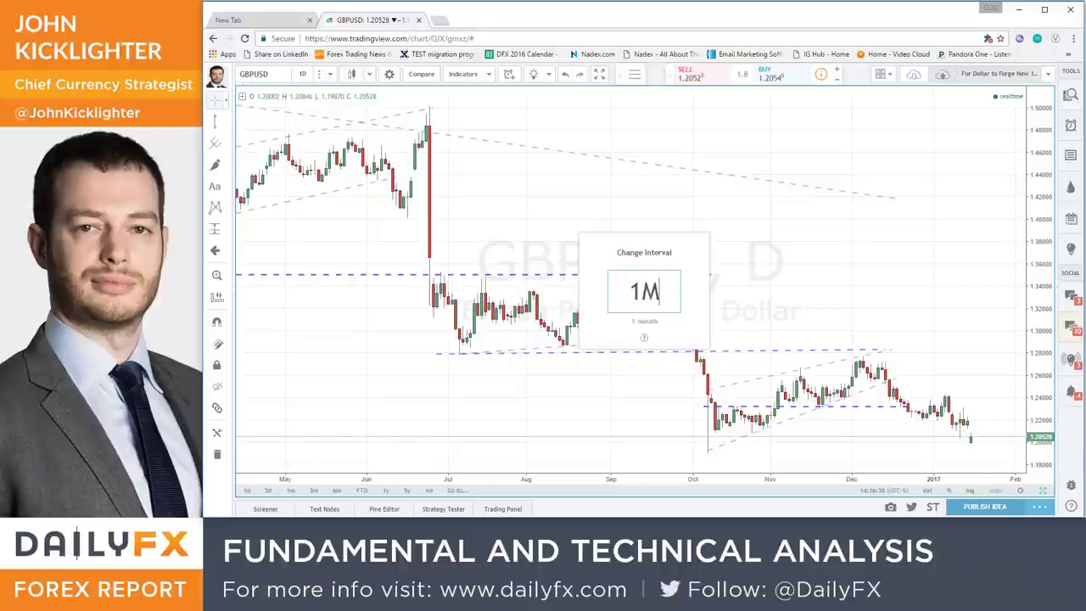
key("Return")
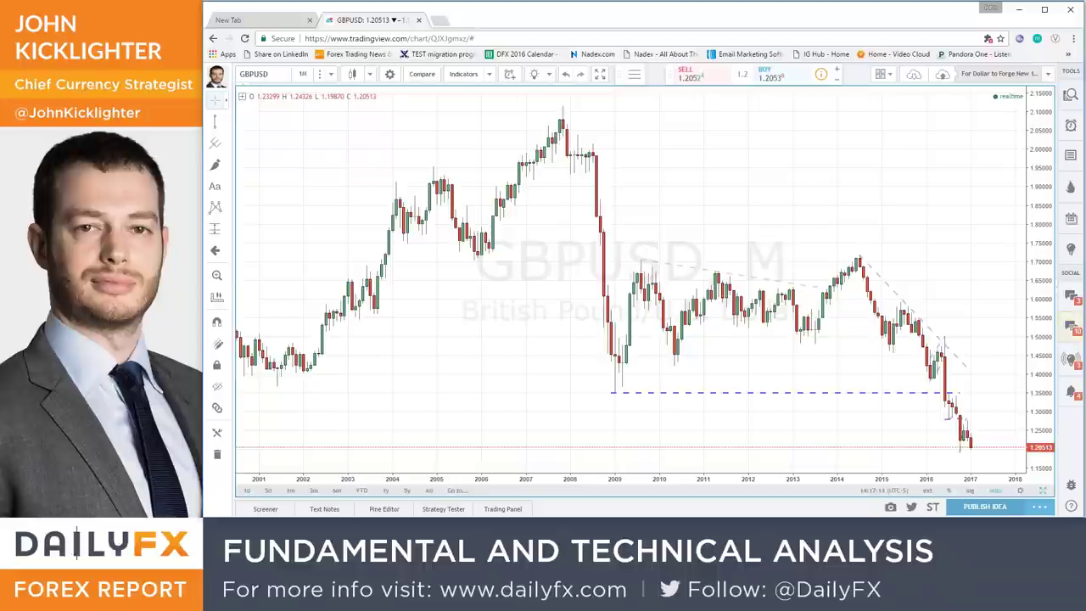
Put GBPUSD on the 1D daily interval and switch to the Excel Manic / Crisis Calendar.
type("1D")
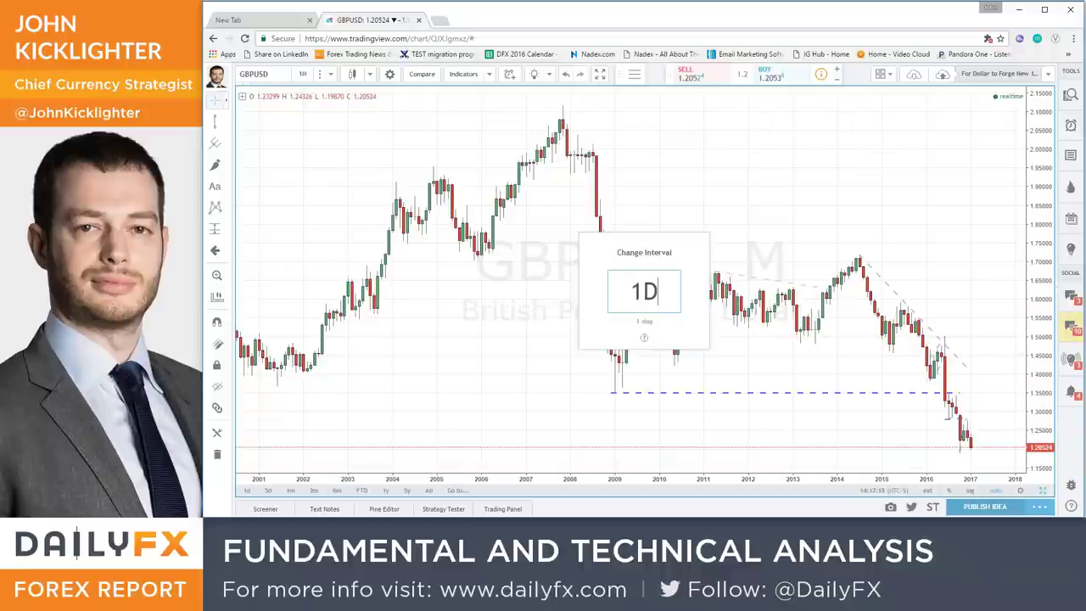
key("Return")
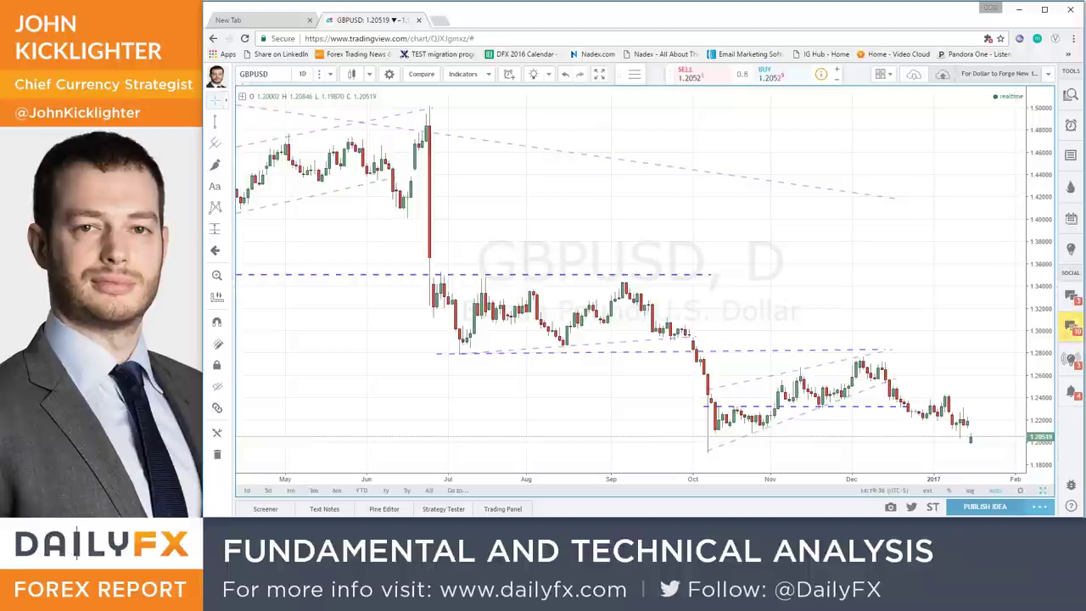
key("alt+Tab")
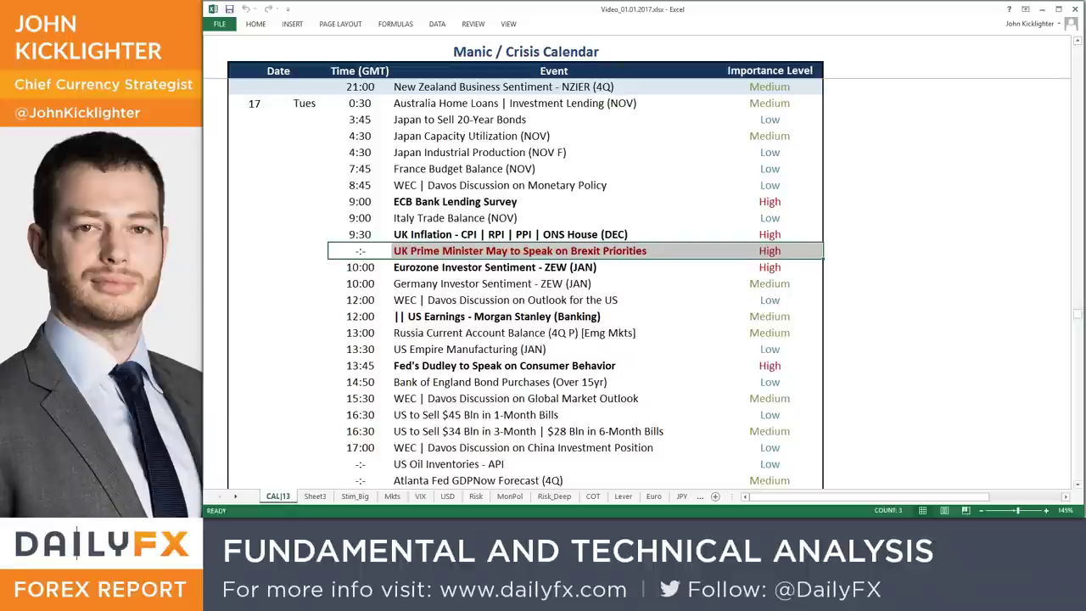
left_click_drag(360, 236, 789, 236)
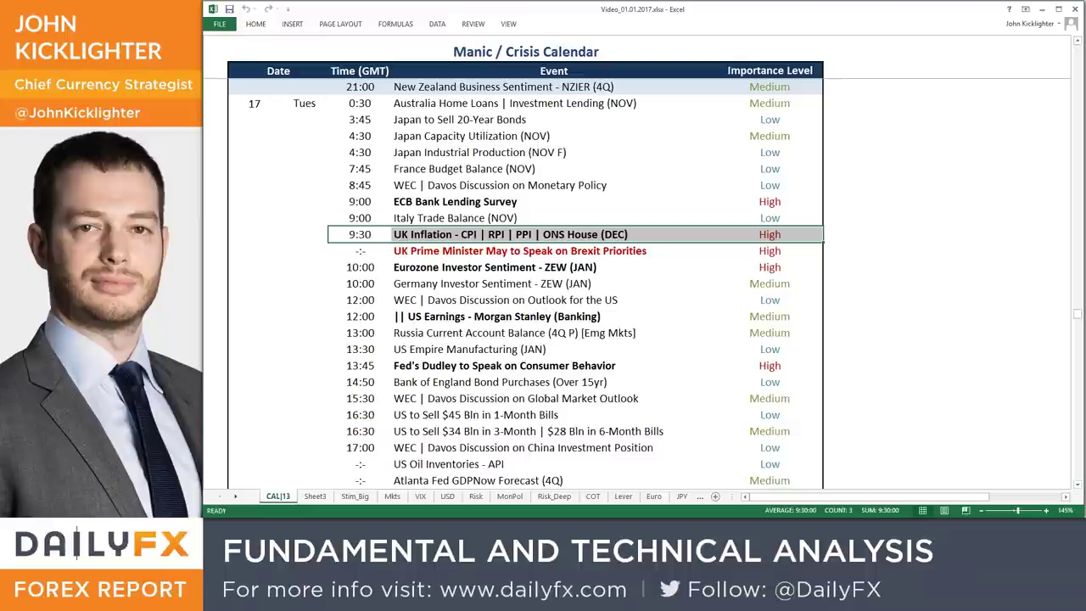
scroll(904, 293, "down", 7)
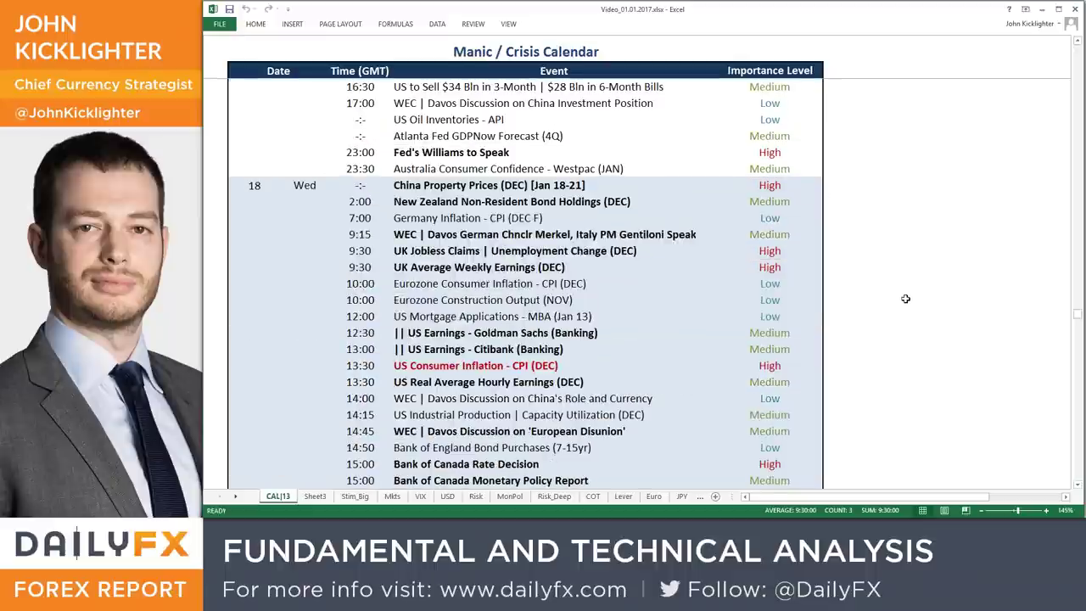
Highlight the UK Jobless Claims and Average Earnings events and the Davos Britain and EU discussion.
left_click_drag(609, 252, 612, 268)
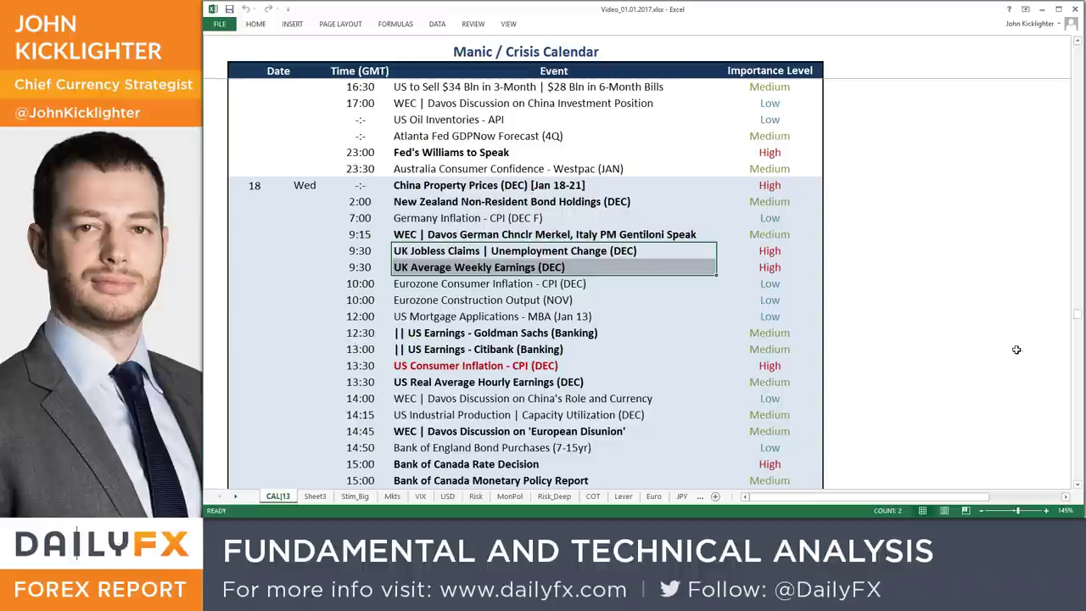
scroll(1017, 350, "down", 12)
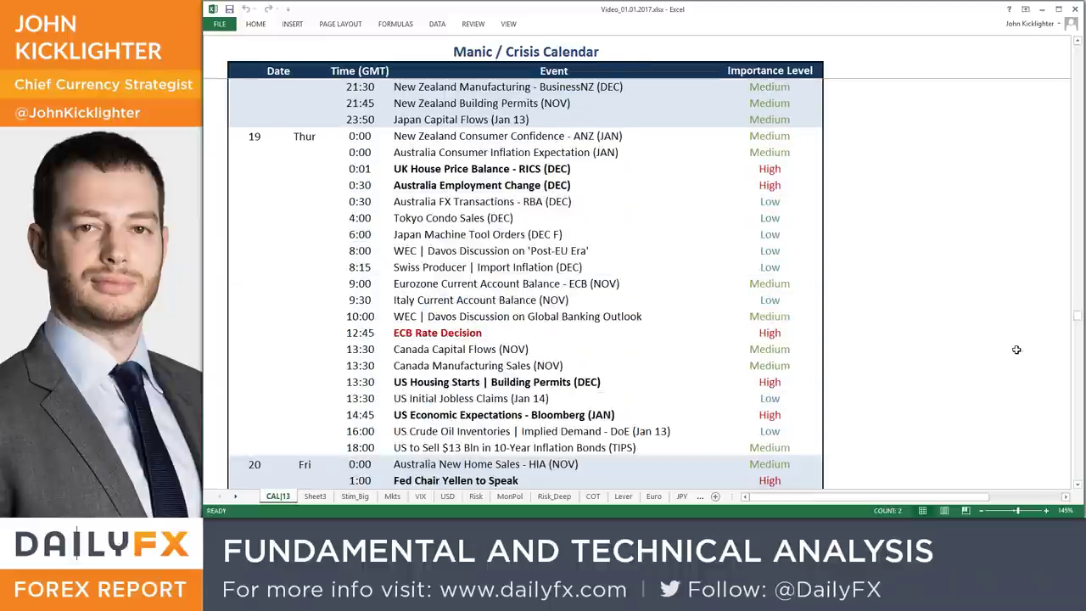
scroll(1016, 349, "down", 7)
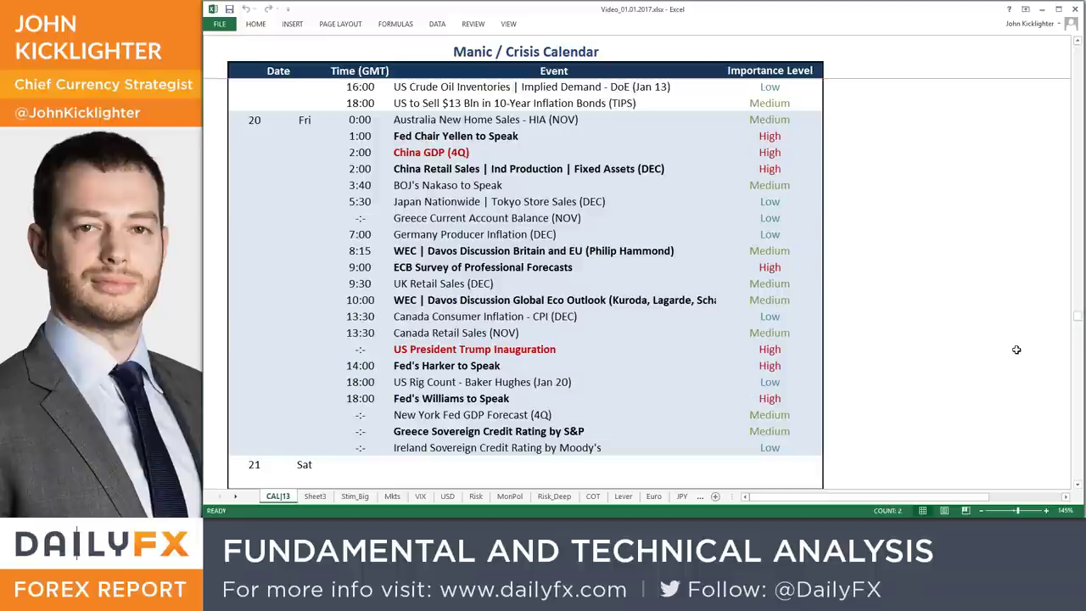
left_click(395, 247)
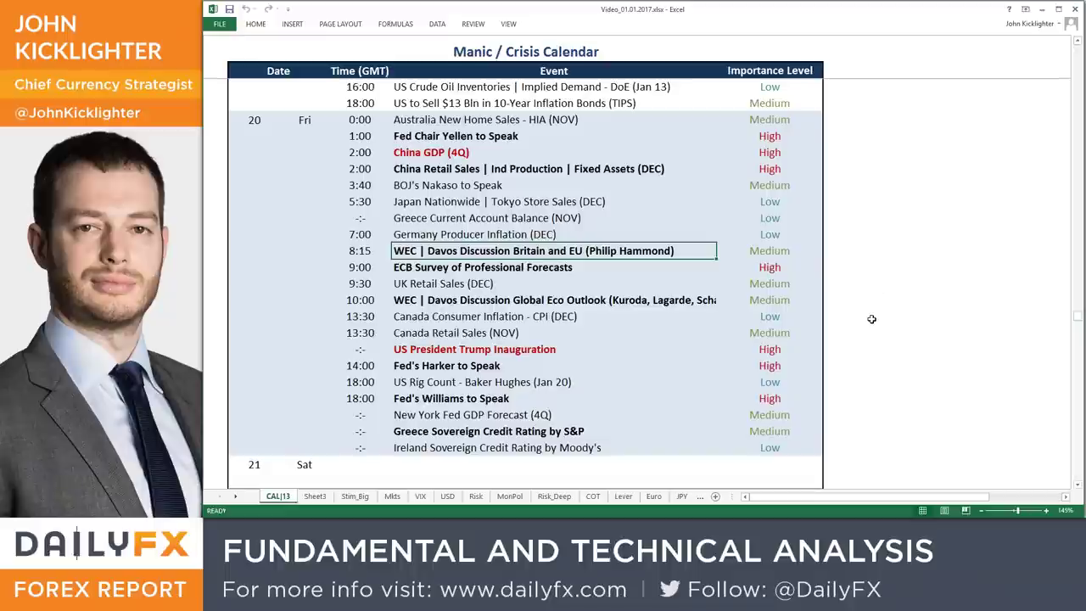
Point out the Davos 'European Disunion' discussion and return to Tuesday the 17th's events.
scroll(871, 319, "up", 10)
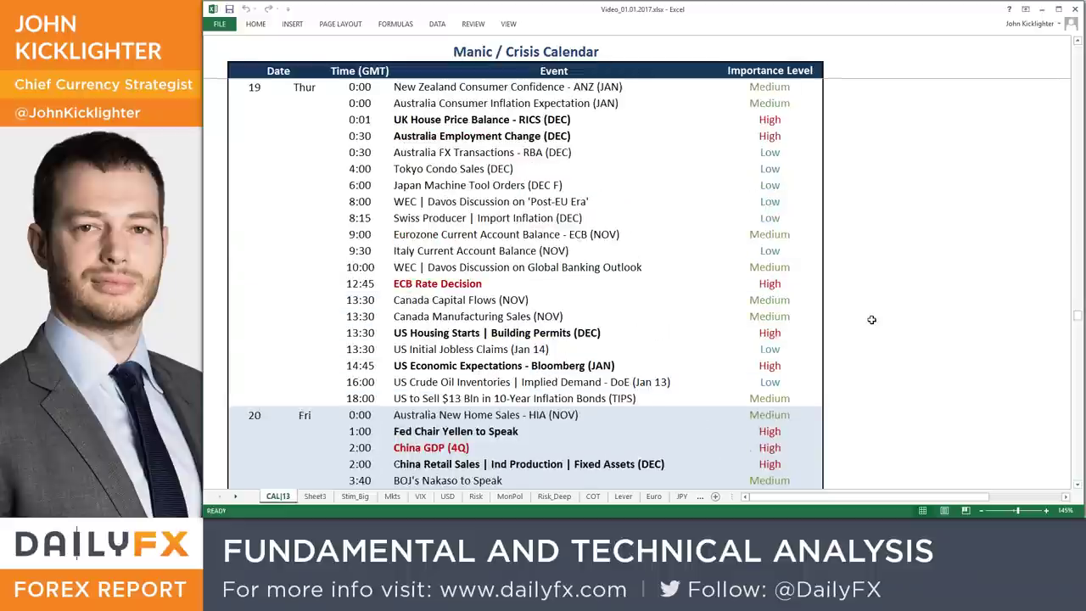
scroll(871, 319, "up", 4)
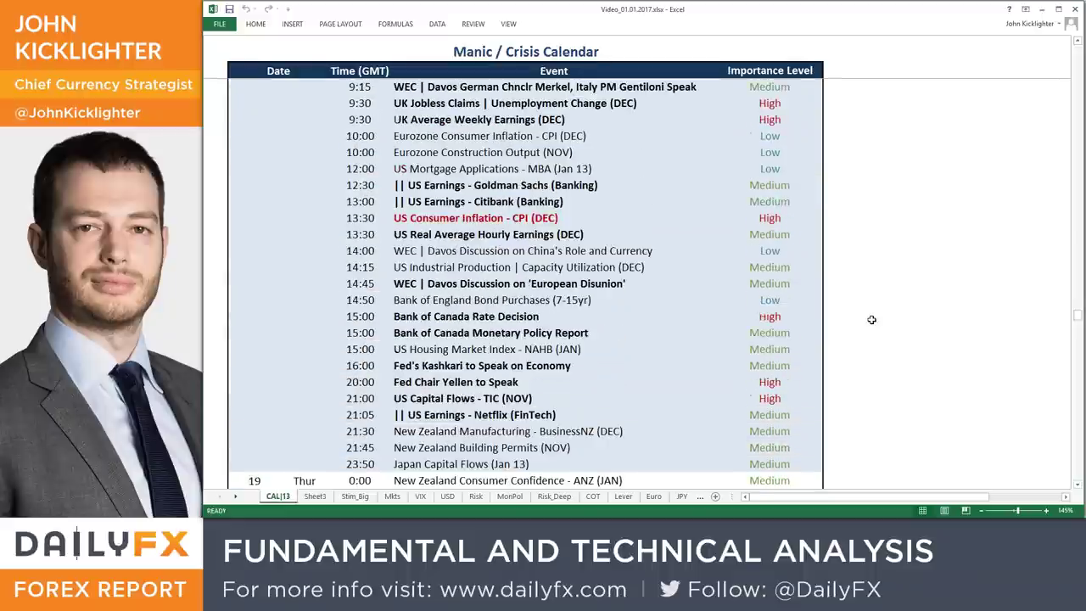
scroll(871, 319, "up", 1)
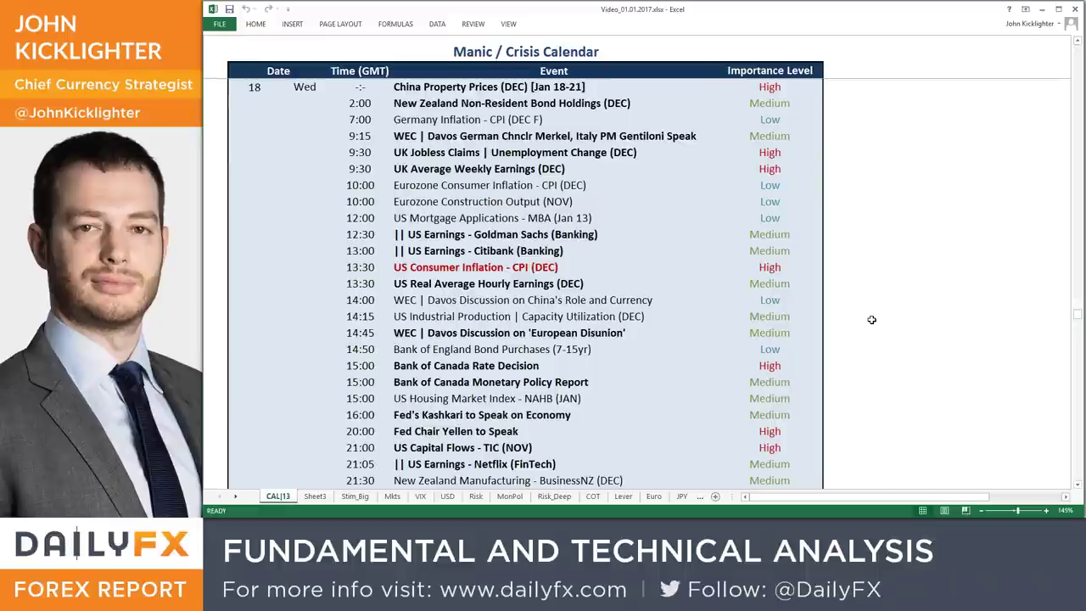
key("Down")
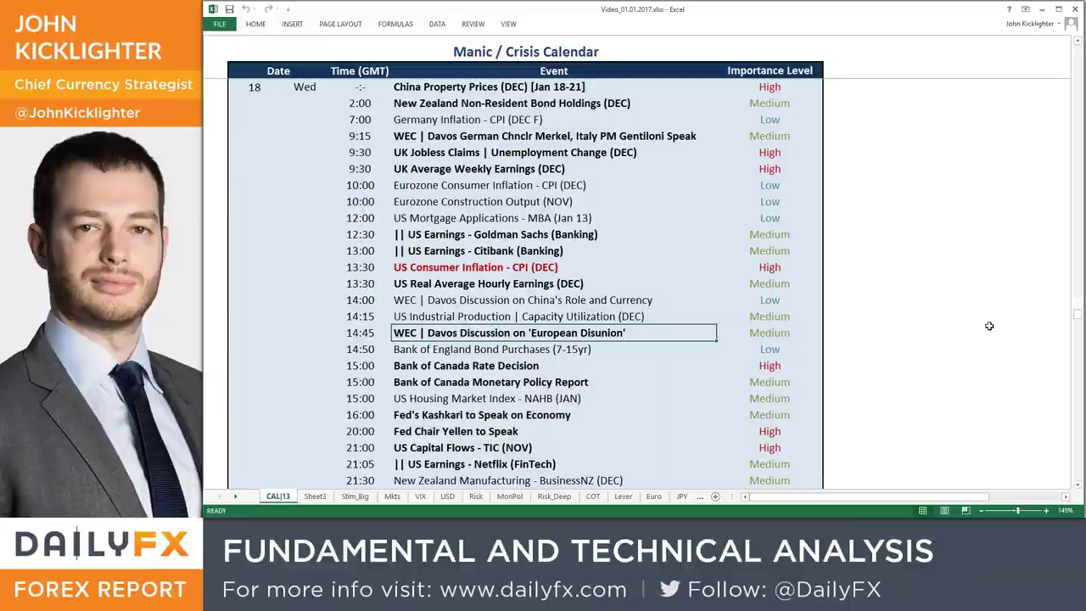
scroll(989, 326, "up", 6)
scroll(990, 326, "up", 1)
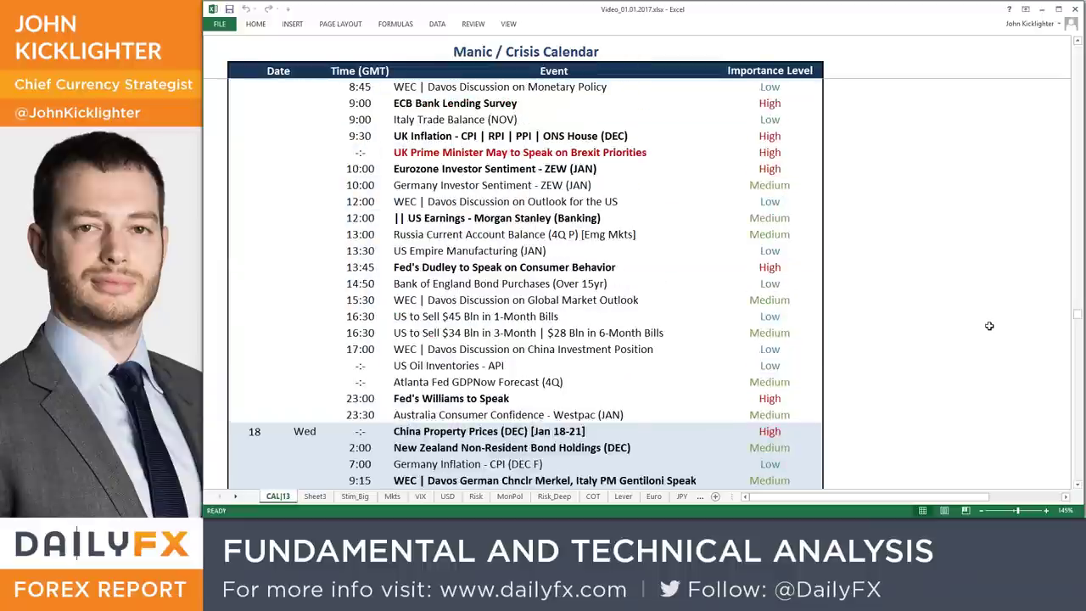
scroll(989, 326, "up", 2)
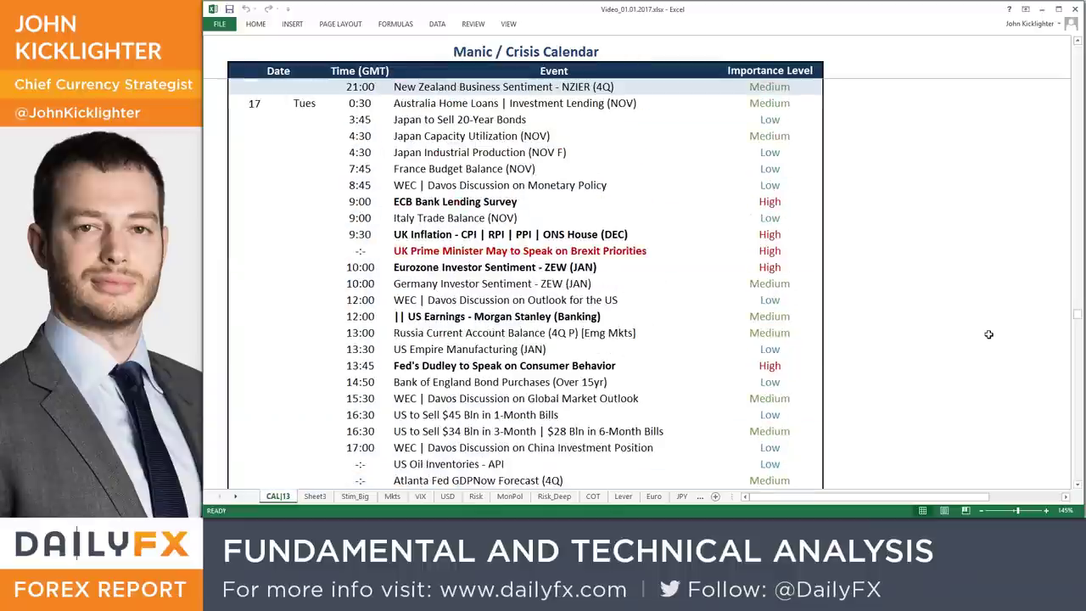
Minimize Excel and load the EURUSD chart in TradingView.
left_click(1042, 9)
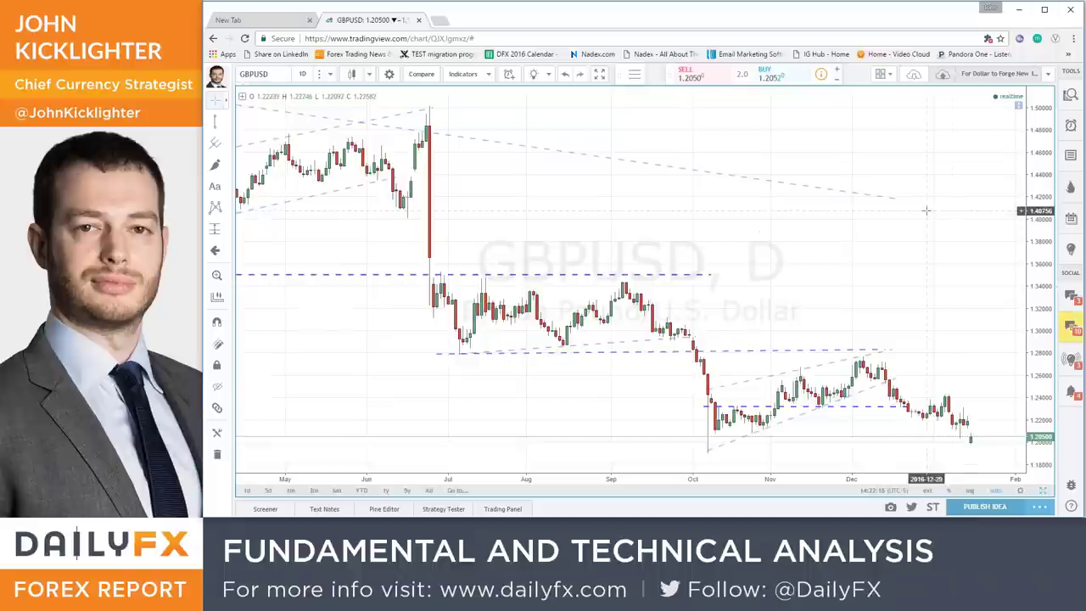
type("EURUSD")
key("Return")
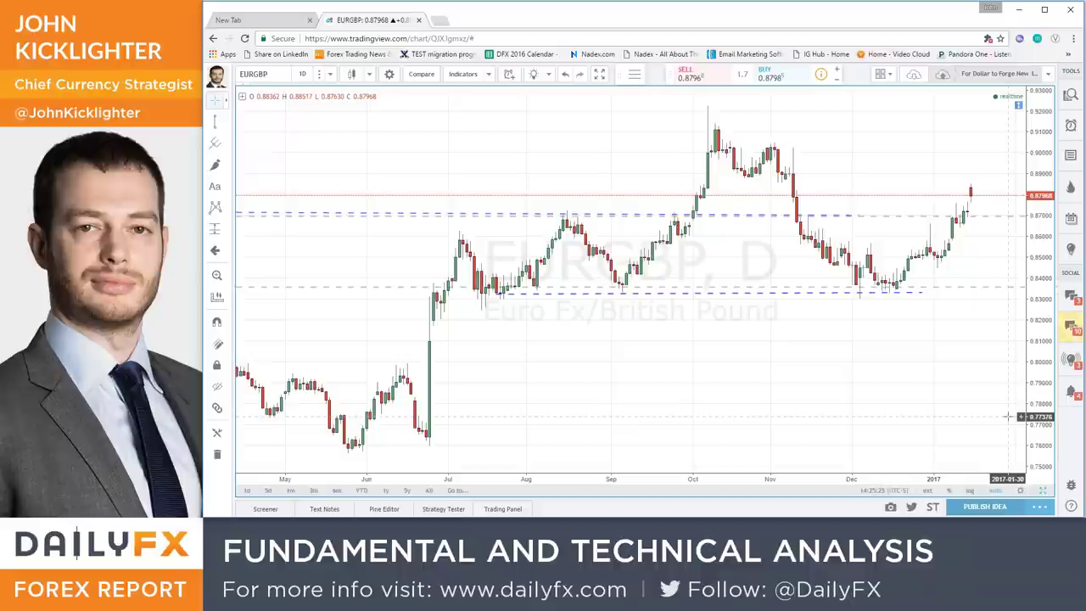
Show EURUSD on a 15-minute interval and delete the orange vertical marker line.
type("EURUSD")
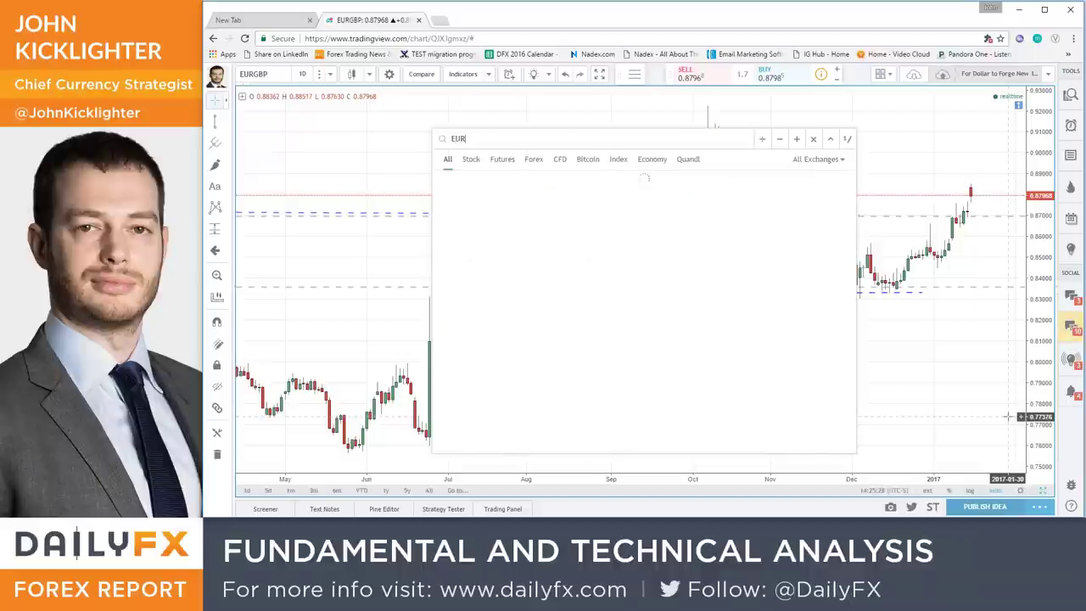
key("Return")
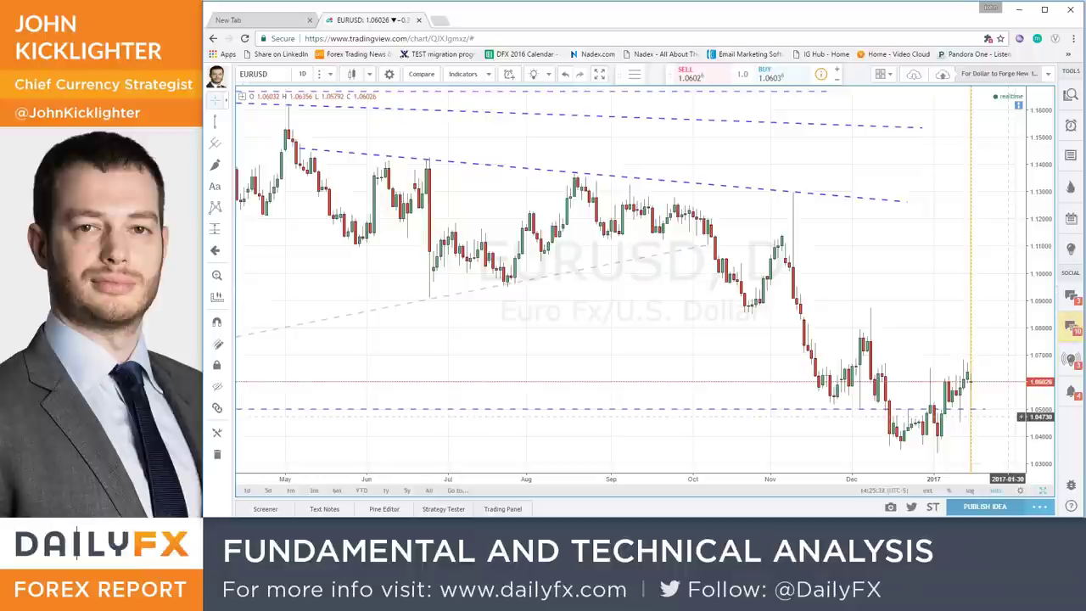
type("15")
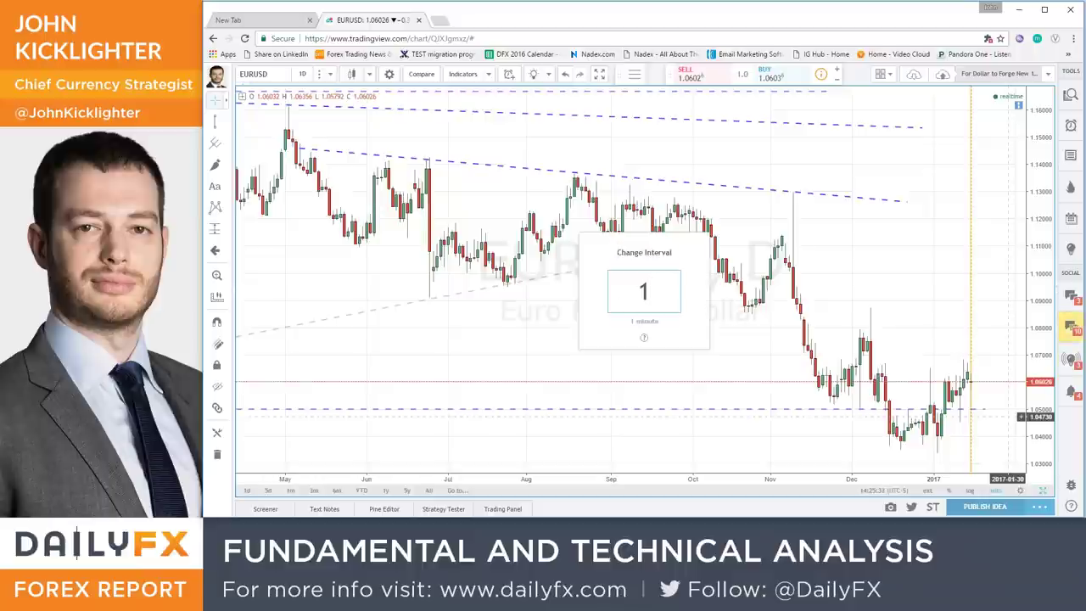
key("Return")
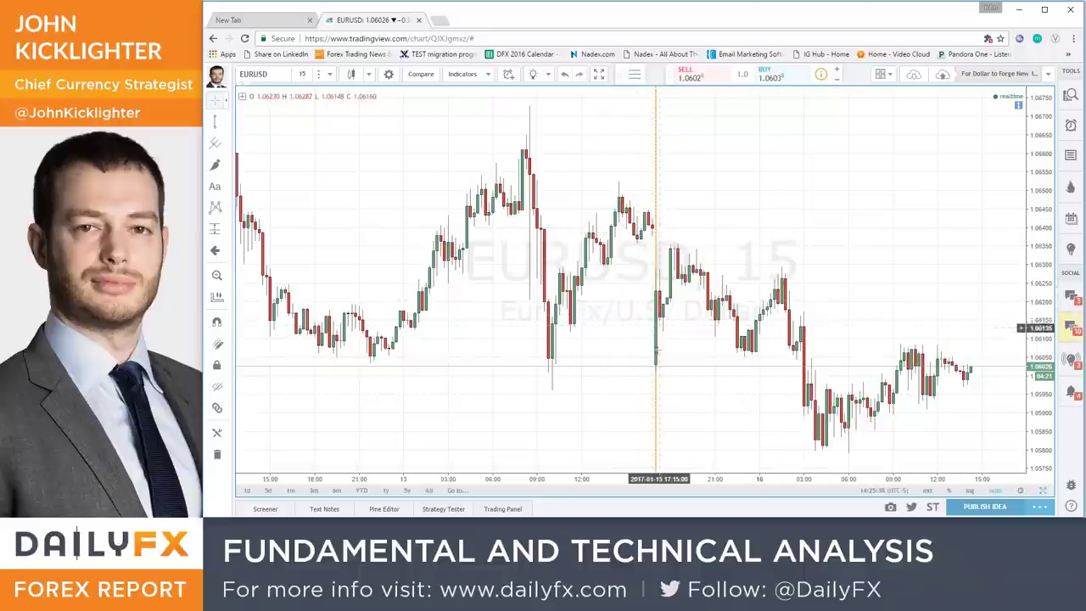
left_click(666, 397)
key("Delete")
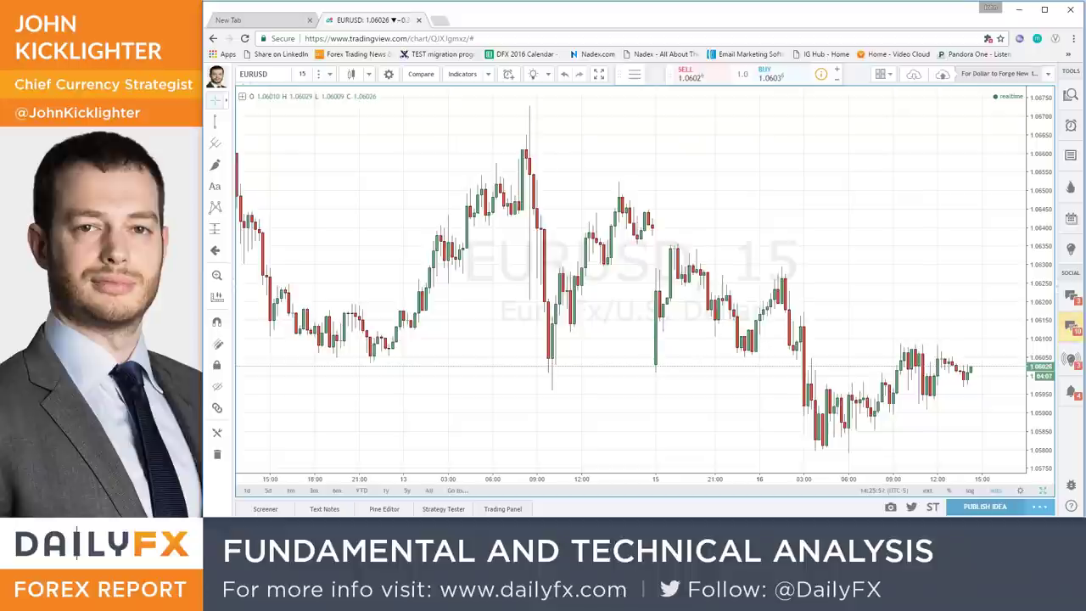
Switch to the 1D interval, check GBPUSD, then return to EURUSD.
type("1D")
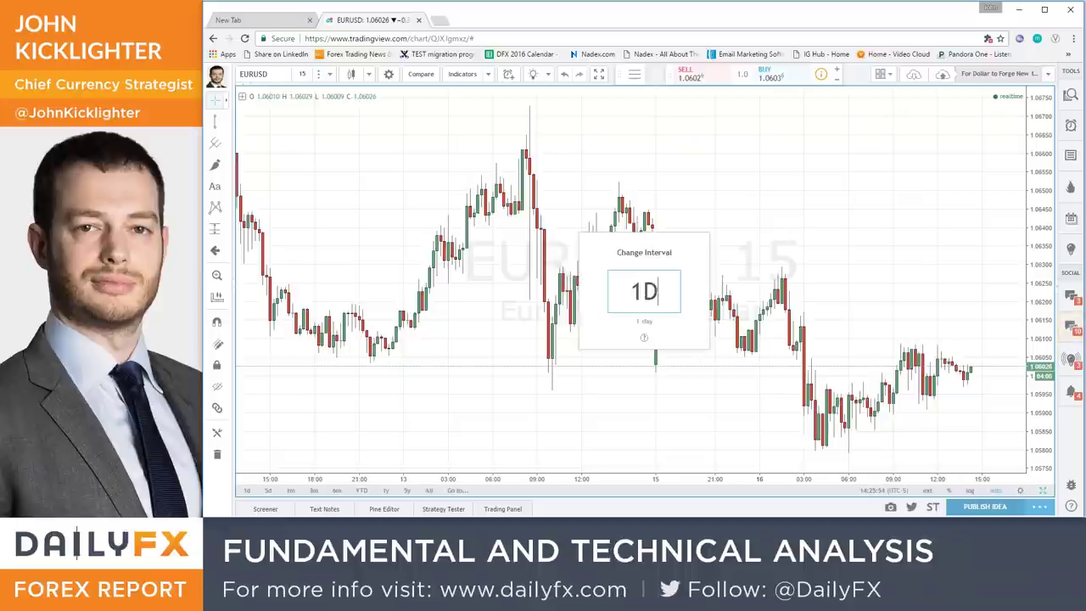
key("Return")
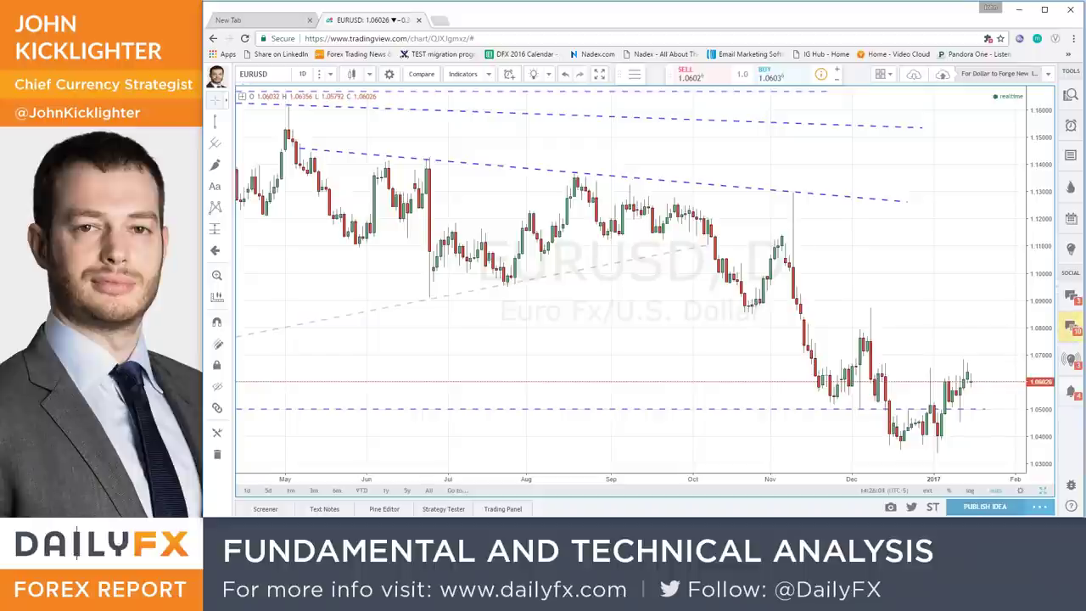
type("GBPUSD")
key("Return")
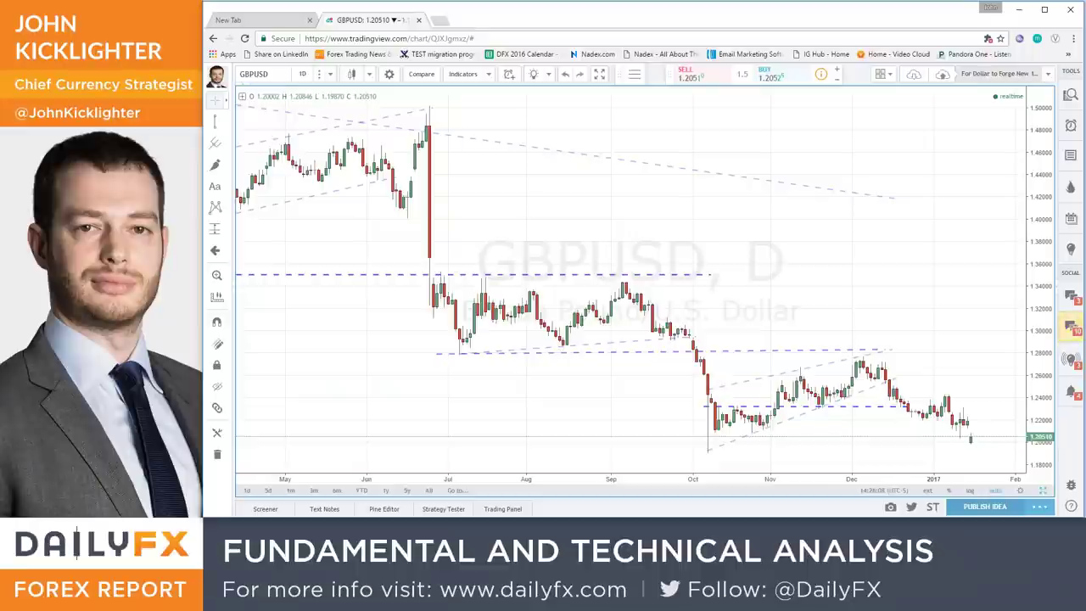
type("EURUSD")
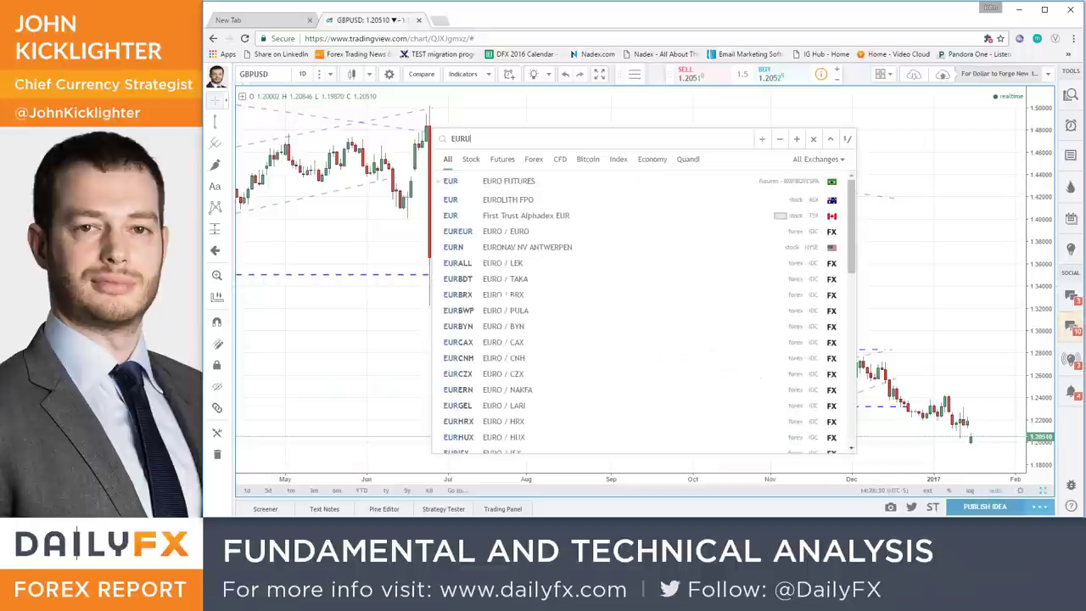
key("Return")
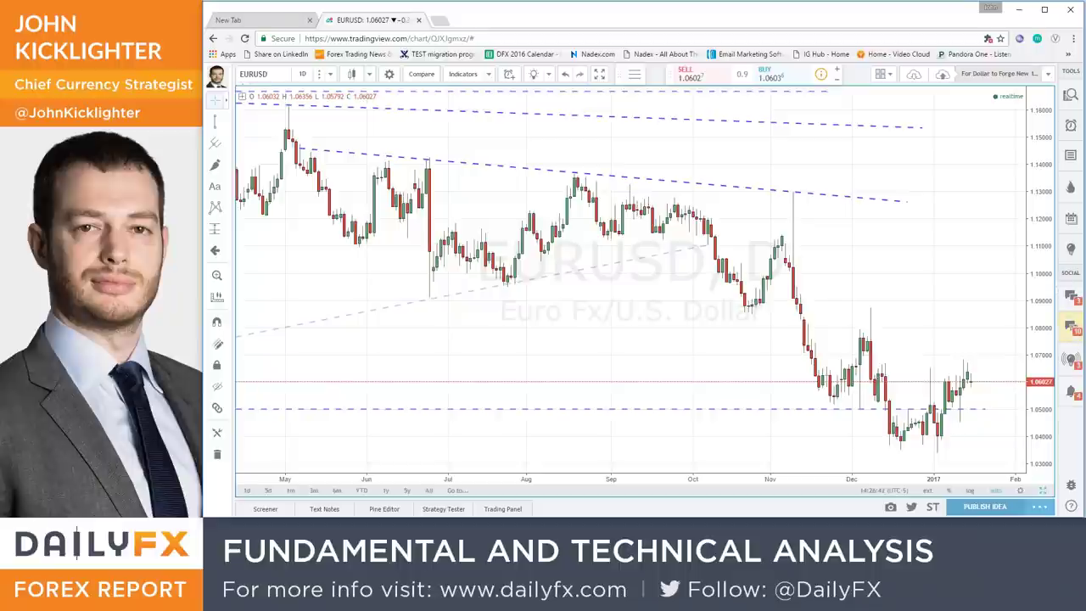
In Excel's CAL|13 sheet, scroll to 19 Thu and select the 12:45 ECB Rate Decision row.
key("alt+Tab")
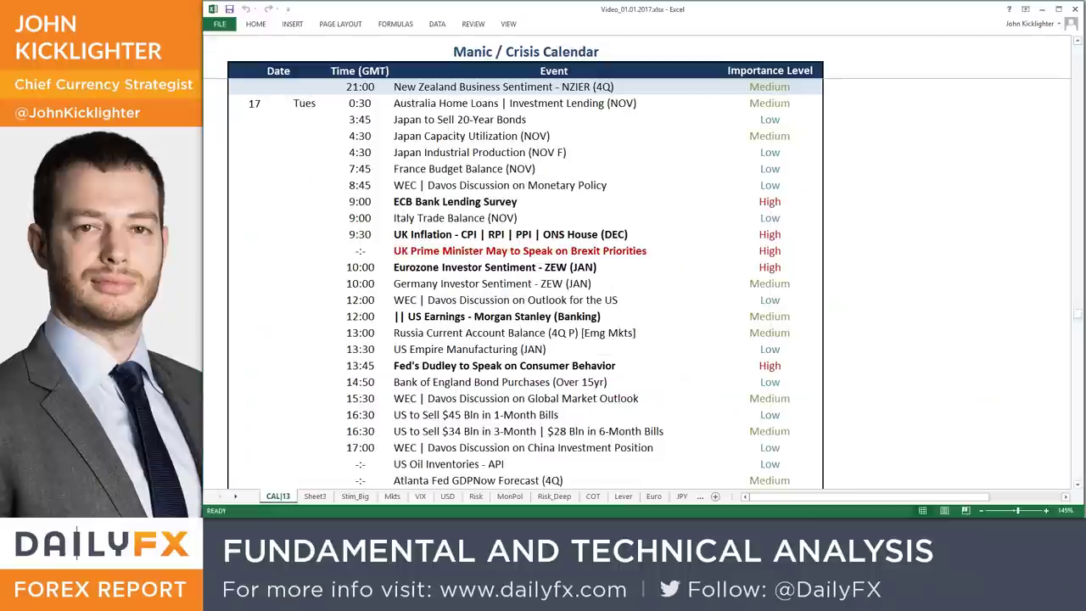
scroll(806, 311, "down", 7)
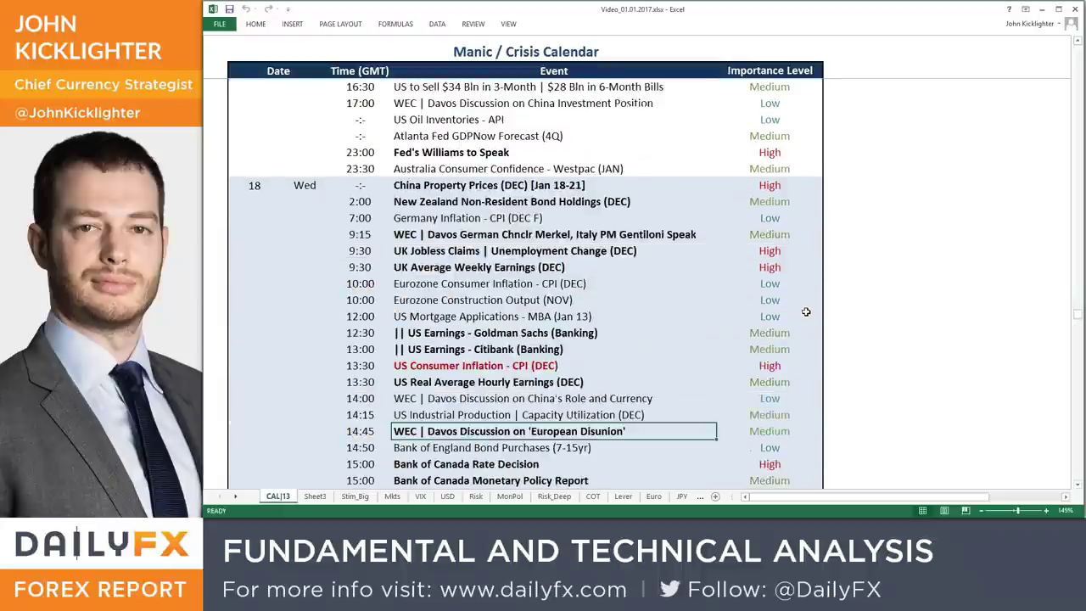
scroll(806, 312, "down", 9)
scroll(806, 311, "down", 2)
left_click_drag(363, 283, 765, 284)
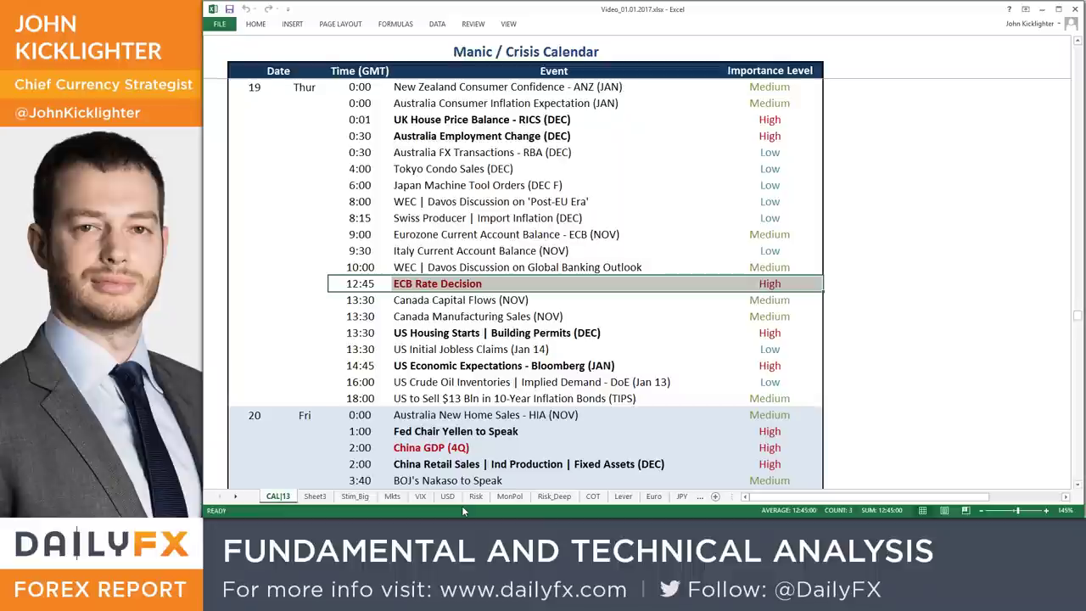
Set the EURUSD chart to the 1M monthly interval, then switch back to Excel.
left_click(1043, 10)
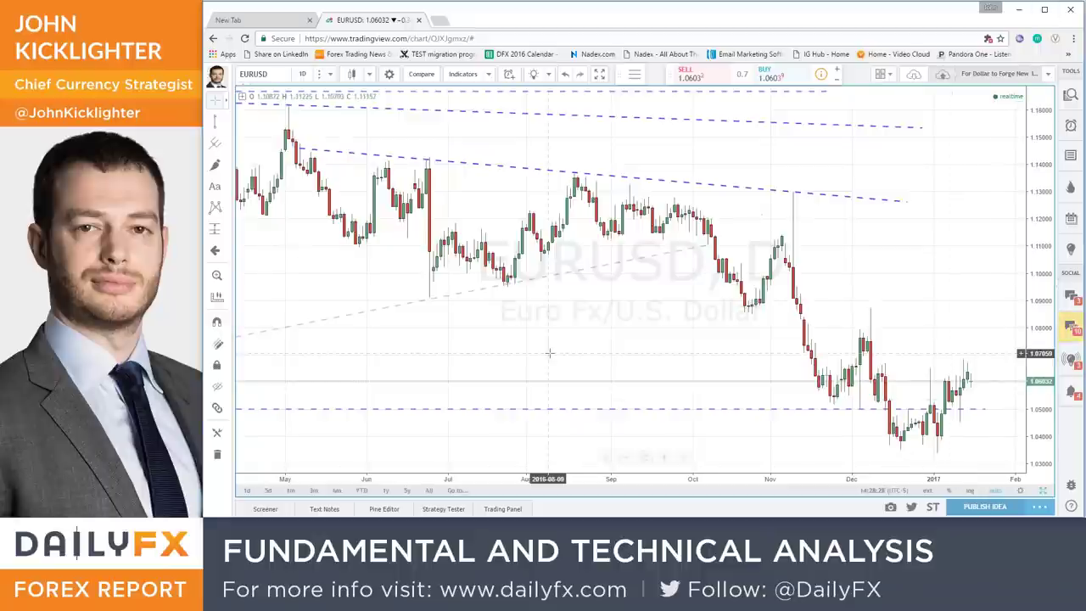
type("1M")
key("Return")
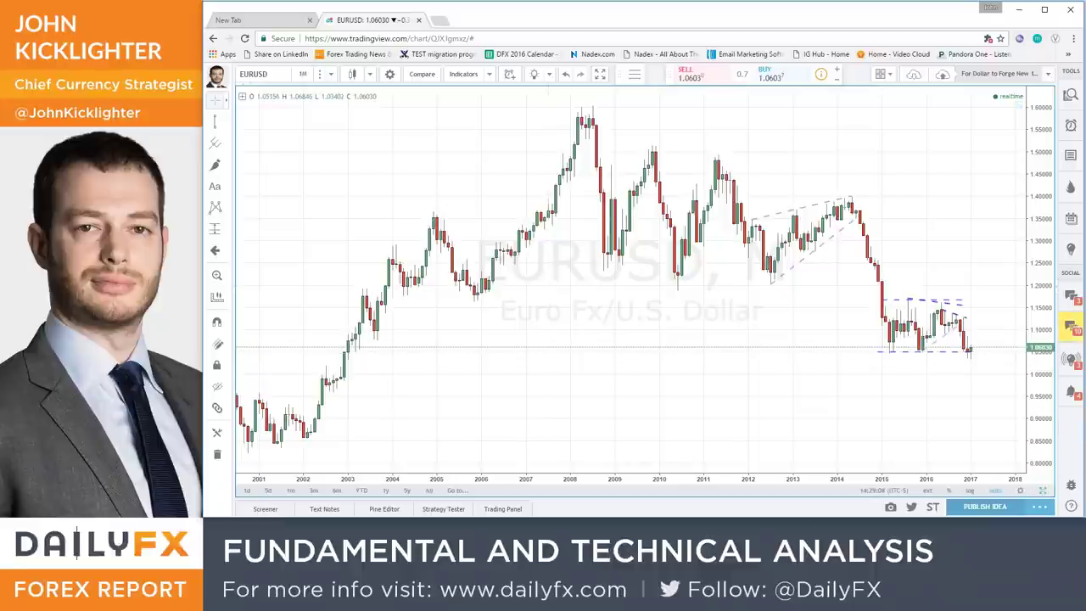
key("alt+Tab")
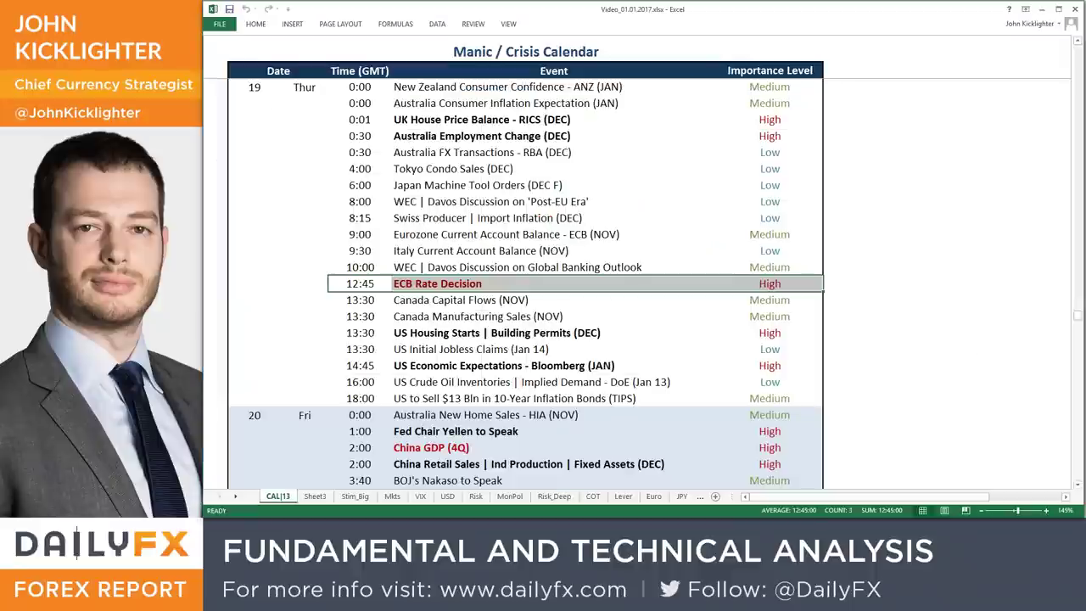
left_click(365, 498)
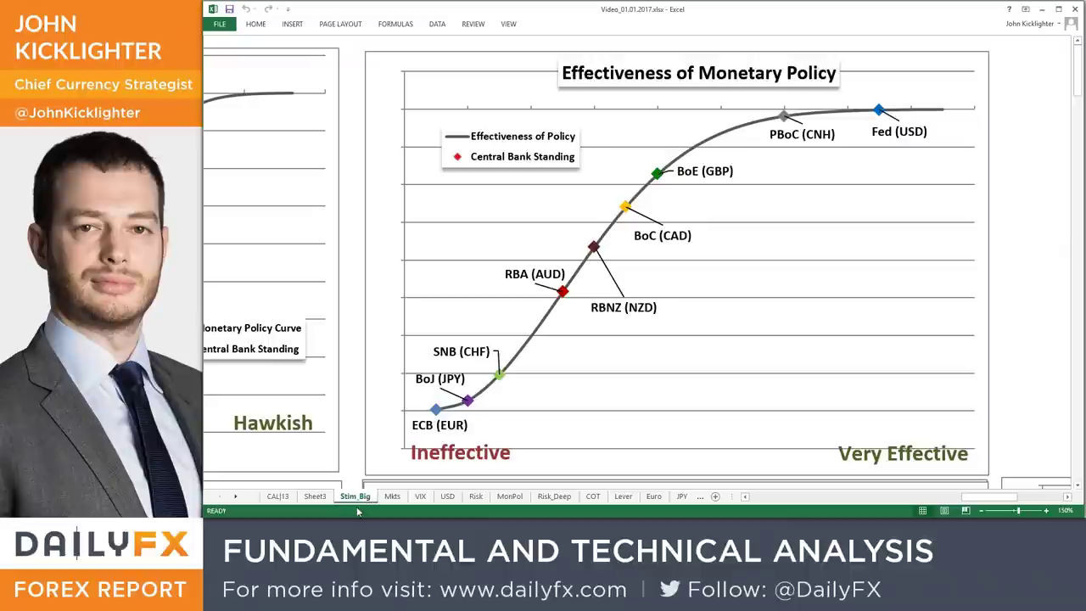
left_click(287, 497)
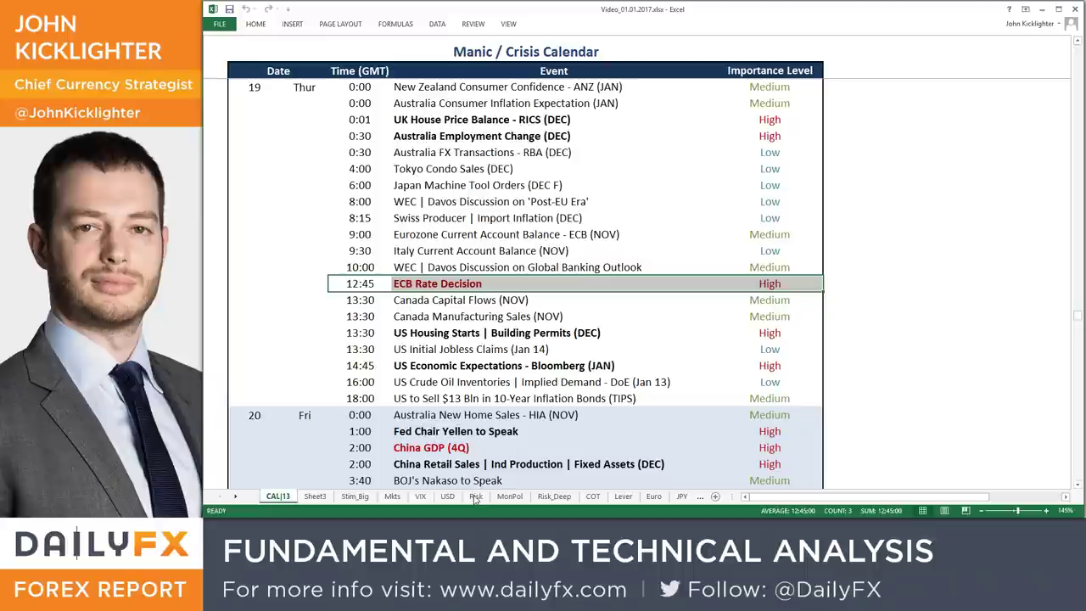
Select the 2:00 China GDP (4Q) row, then switch back to the monthly EURUSD chart.
left_click_drag(360, 447, 778, 445)
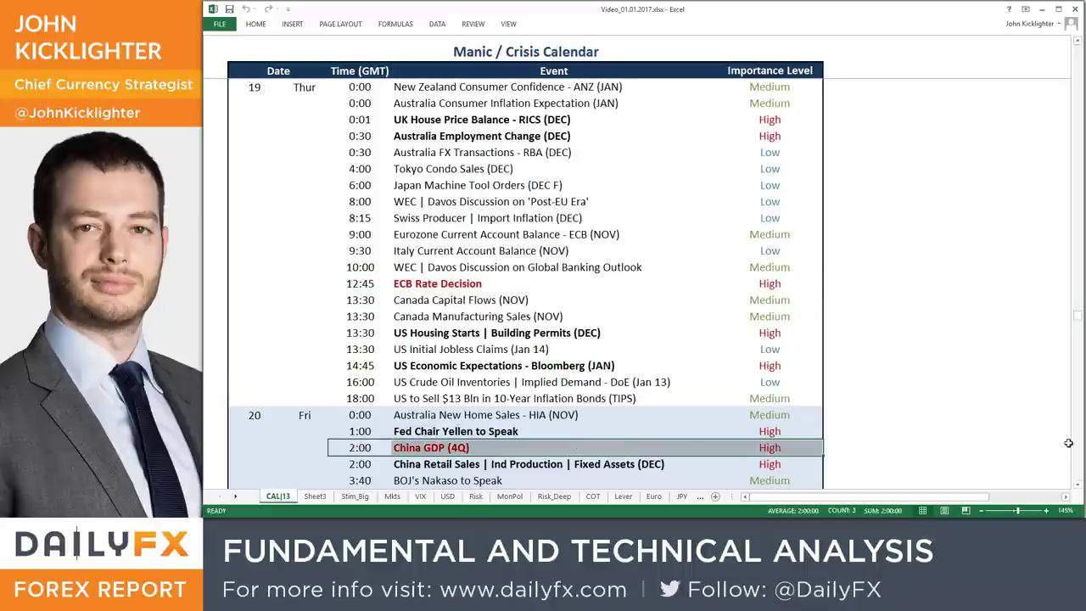
scroll(967, 424, "down", 3)
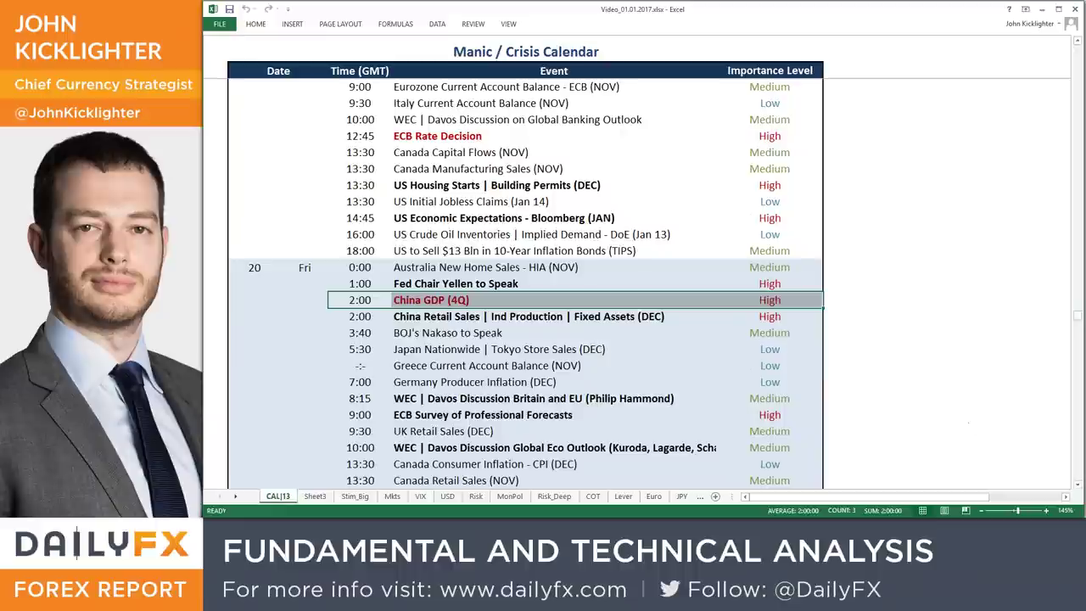
key("alt+Tab")
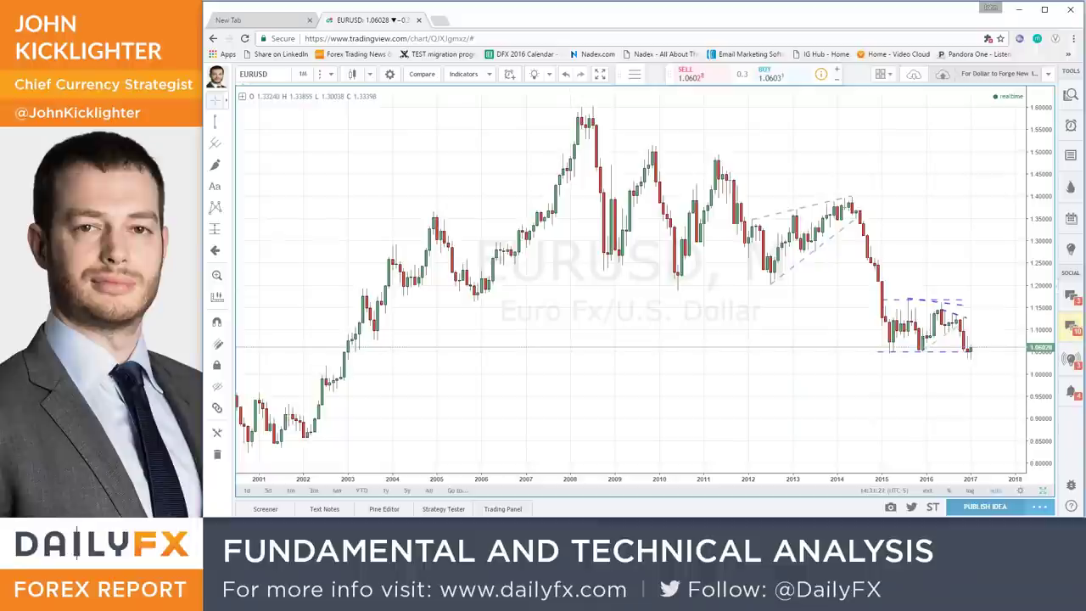
Set EURUSD to the 1D interval, then load the USDCNH chart and zoom out.
type("1D")
key("Return")
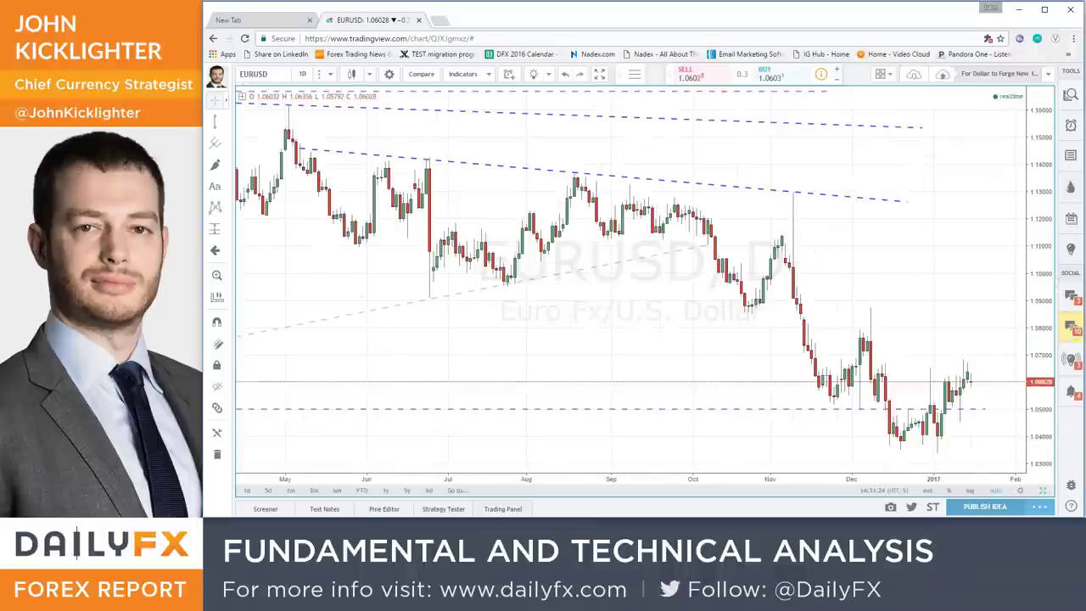
type("USD")
key("BackSpace")
type("CNH")
key("Return")
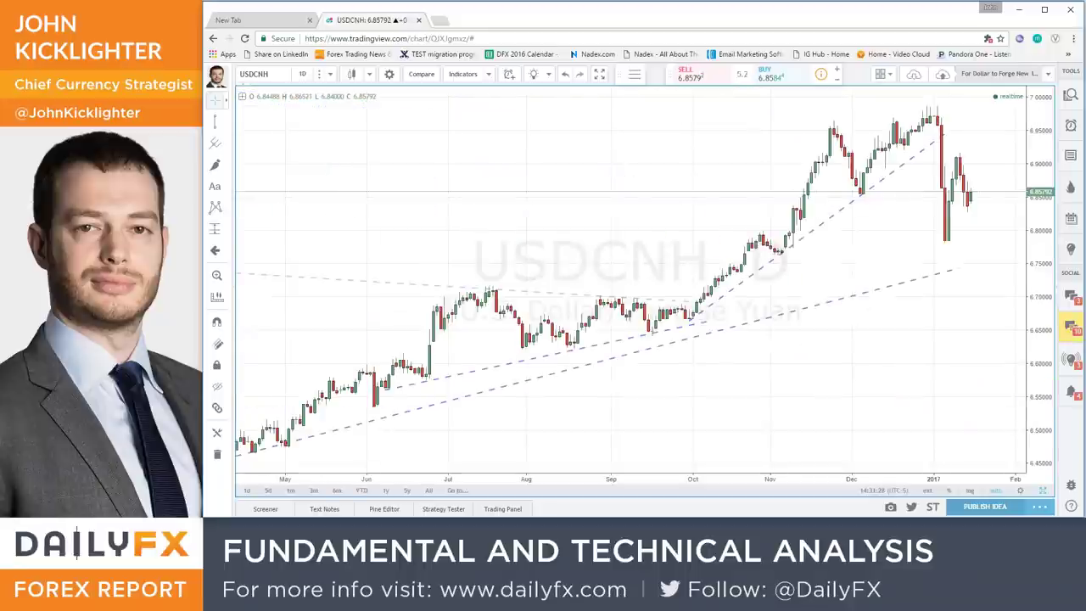
scroll(891, 364, "down", 3)
Check the USDCNY chart, then load USDCNH again.
type("USDCNY")
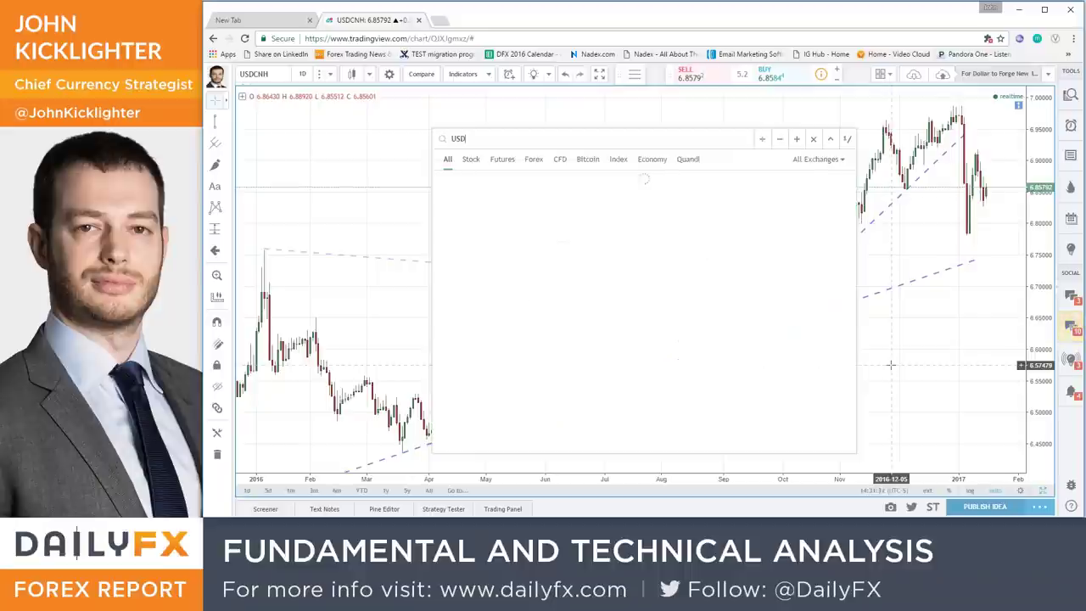
key("Return")
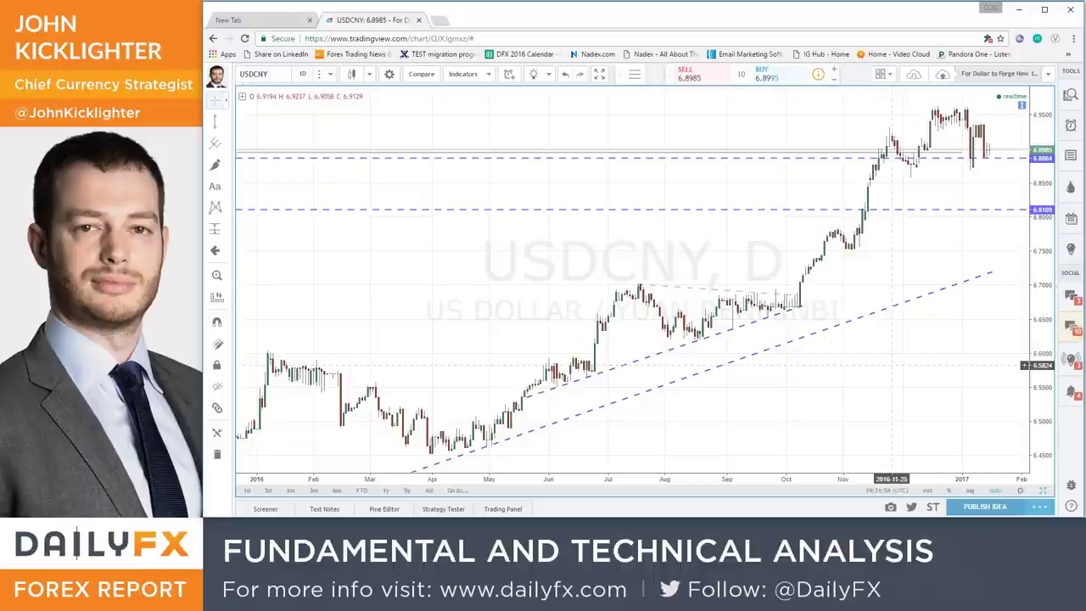
type("USDCNY")
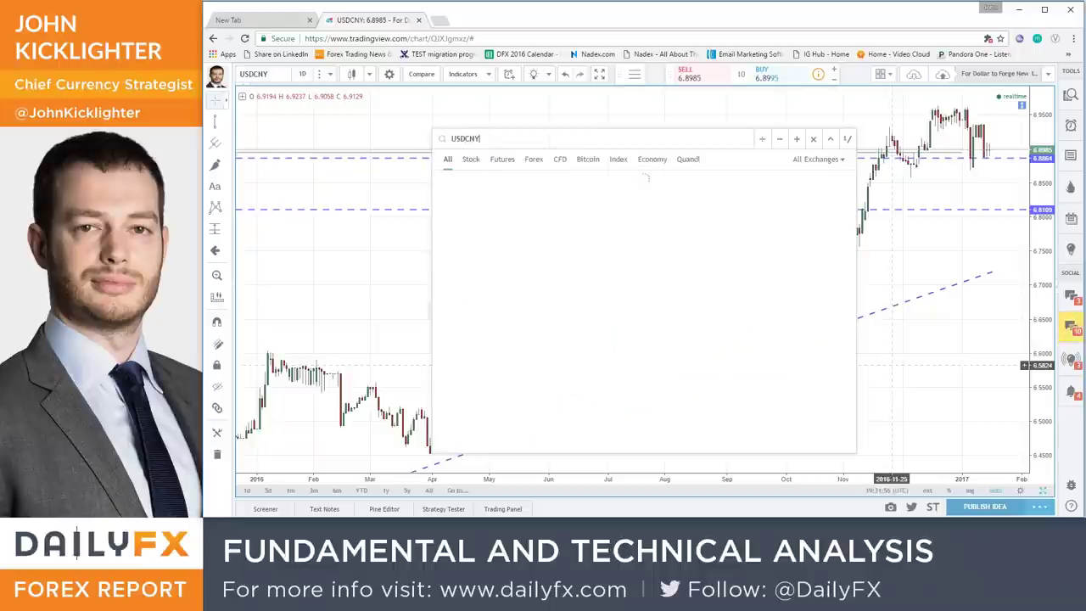
type("H")
key("Return")
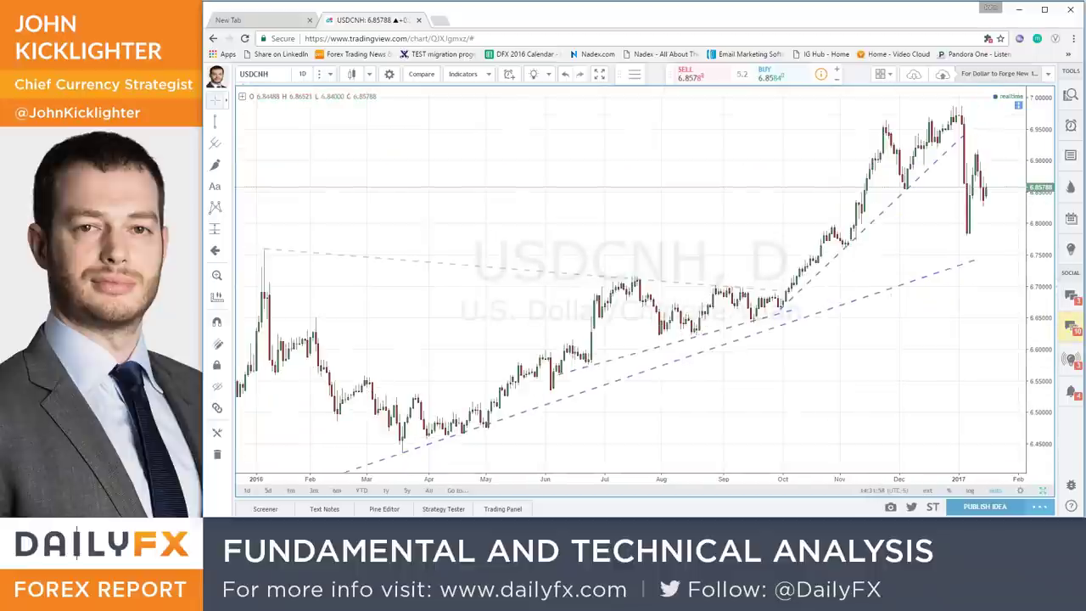
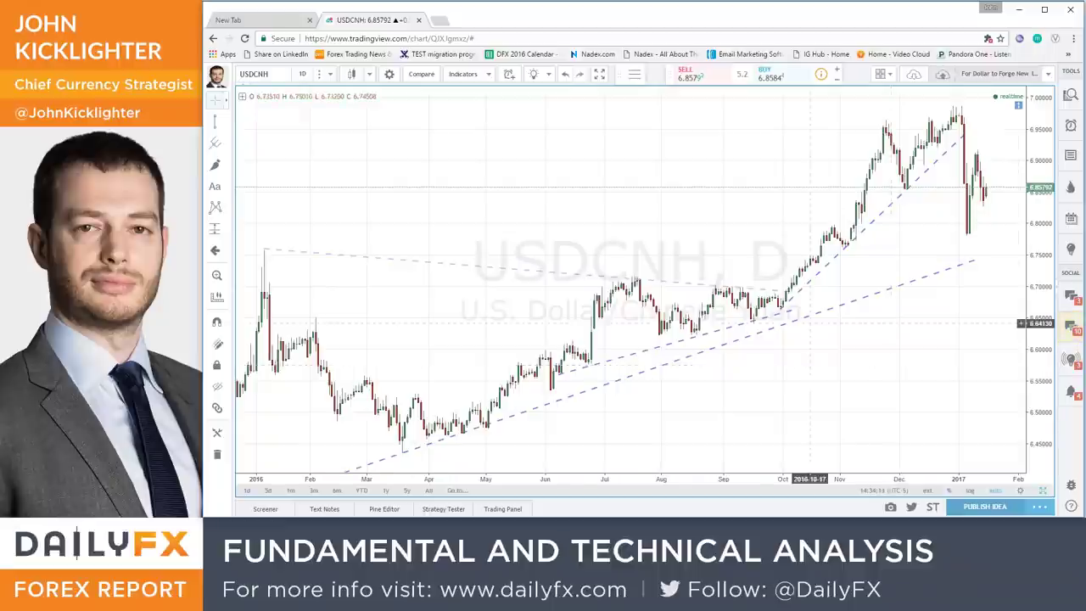
Zoom the USDCNH chart out to August 2015 and edit the CL1! comparison's symbol.
scroll(890, 323, "down", 3)
left_click(242, 96)
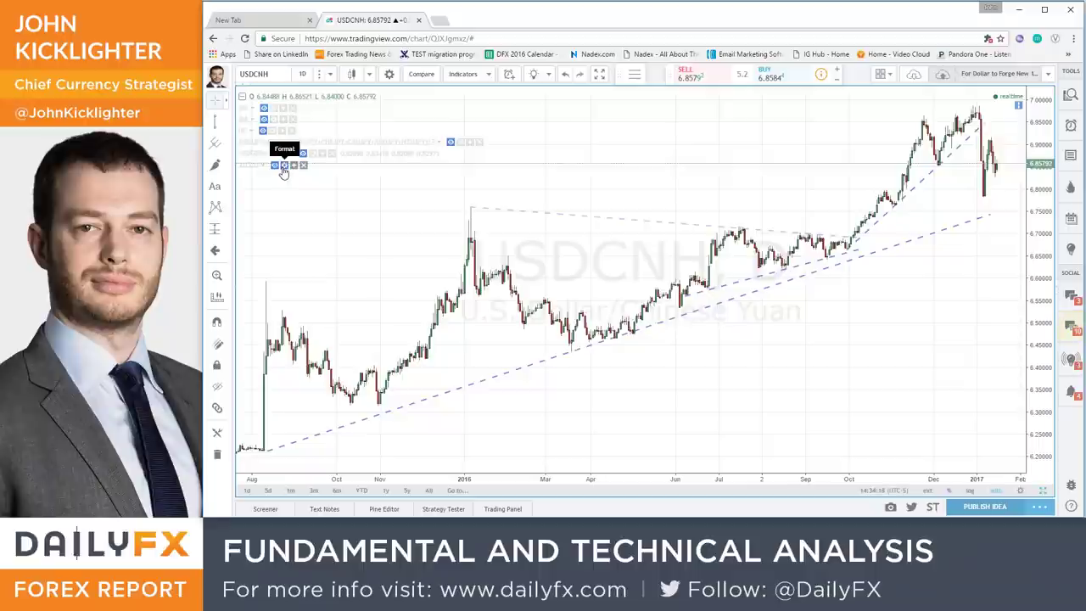
left_click(284, 166)
left_click(556, 191)
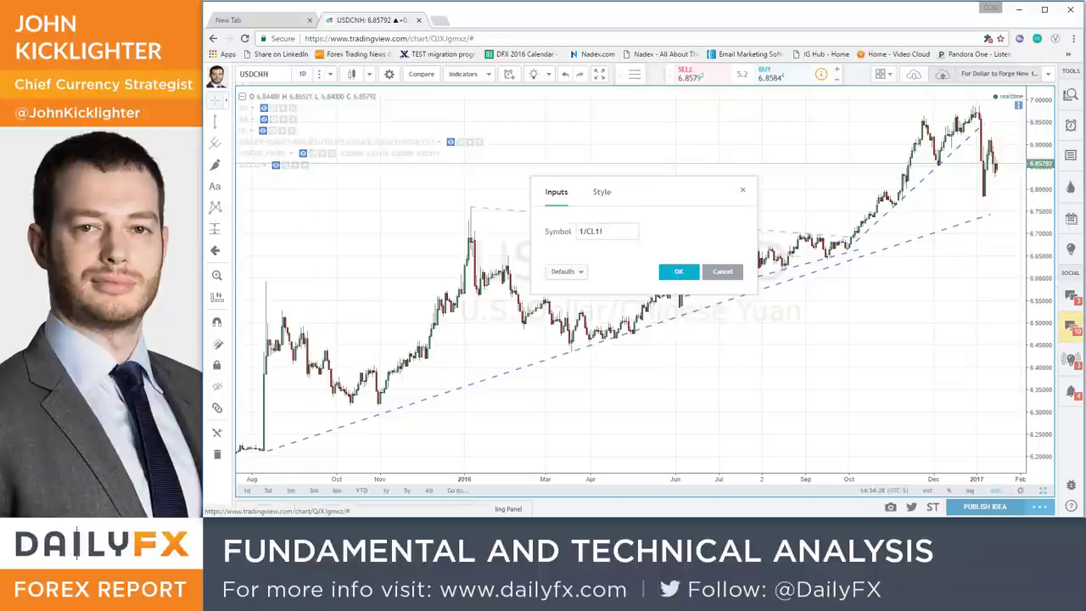
left_click(607, 231)
key("BackSpace")
key("BackSpace")
key("BackSpace")
key("BackSpace")
key("Escape")
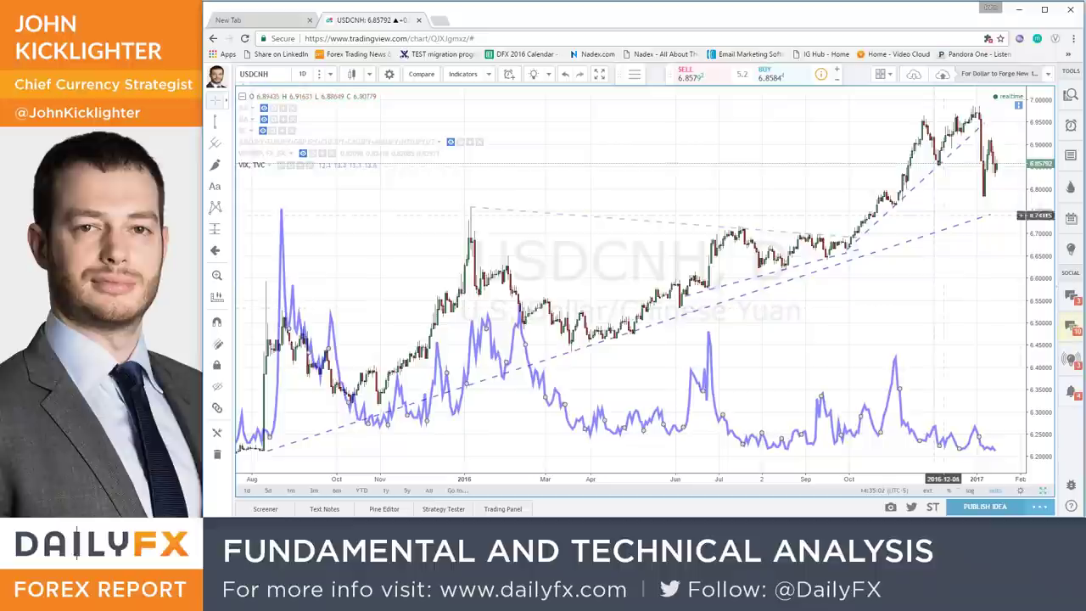
Hide the VIX overlay line and zoom the chart in to start at October 2015.
left_click(283, 166)
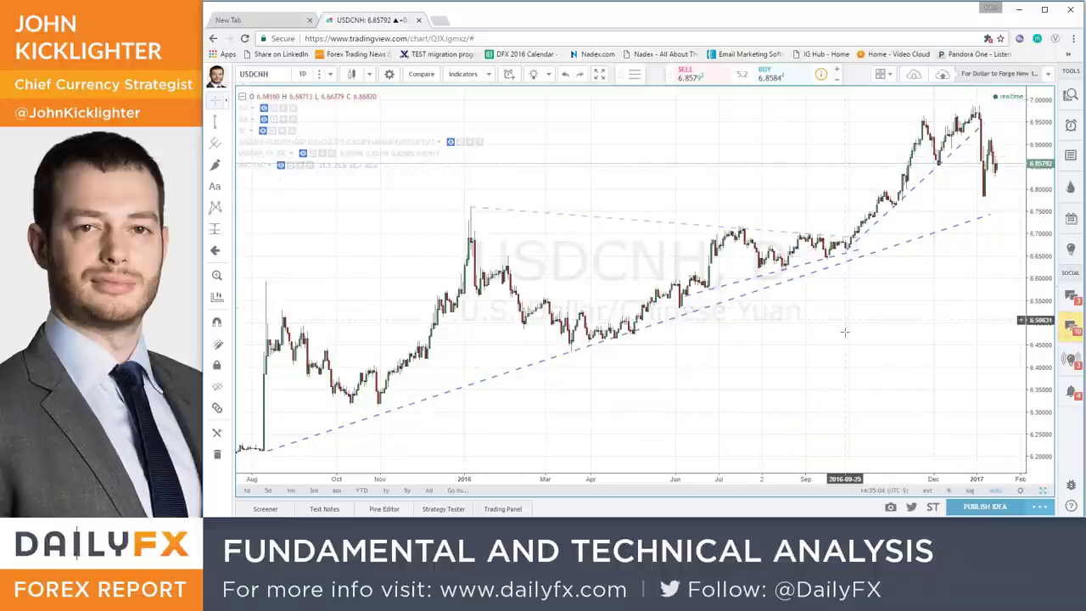
scroll(868, 359, "up", 2)
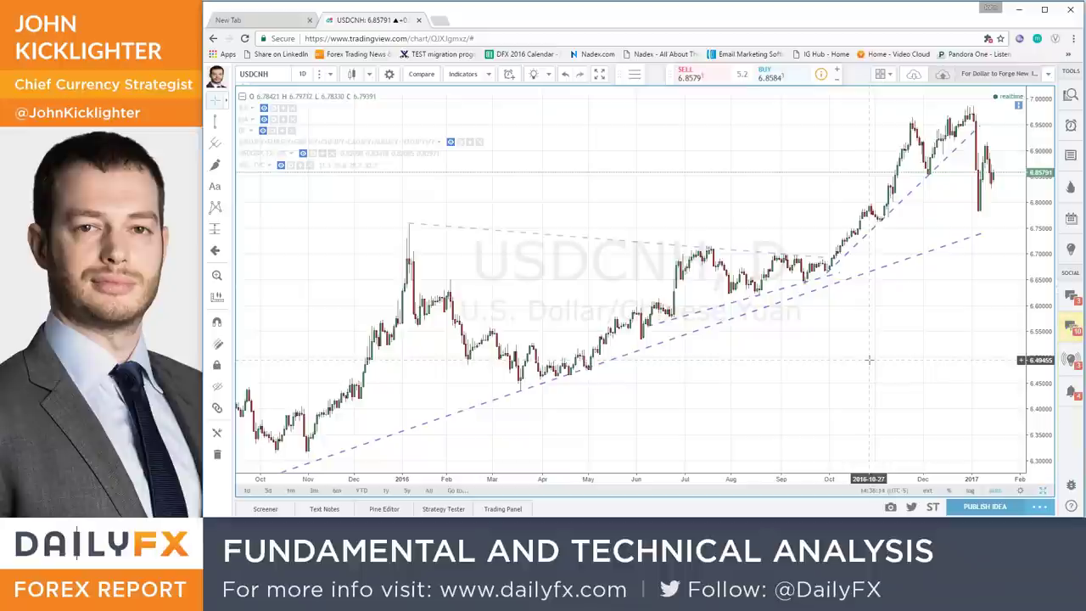
Enter 10 in the interval box, then switch to the Excel event calendar.
type("10")
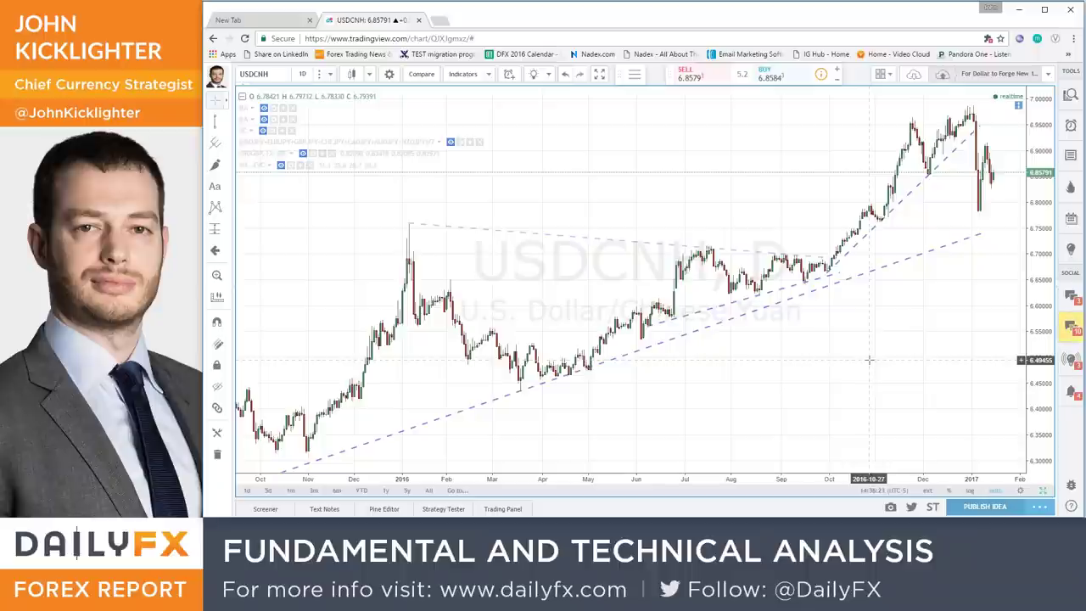
key("alt+Tab")
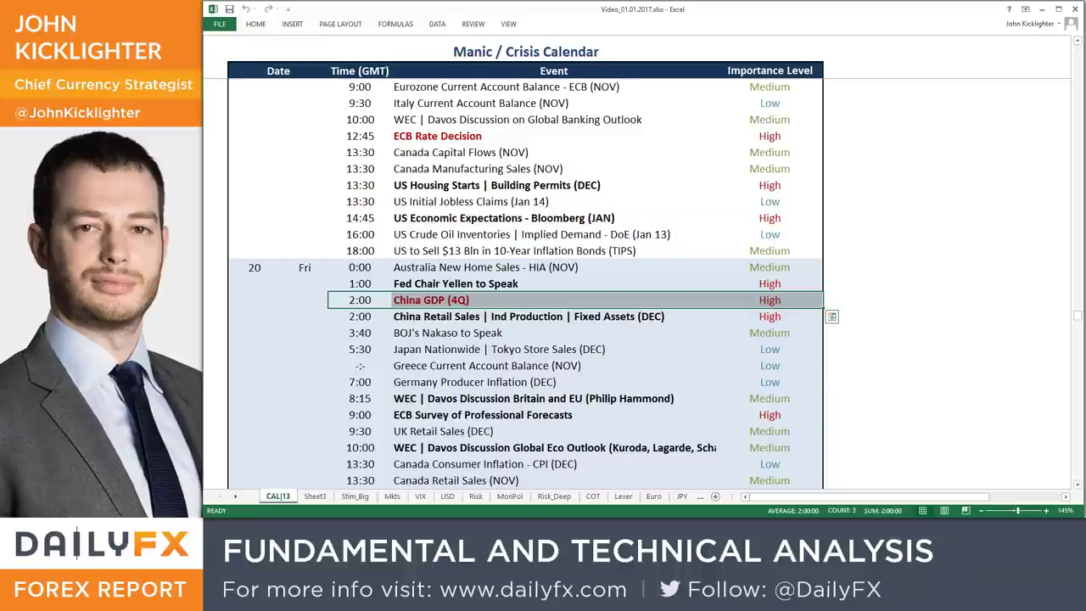
Highlight the US President Trump Inauguration row among Friday 20's calendar events.
key("alt+Tab")
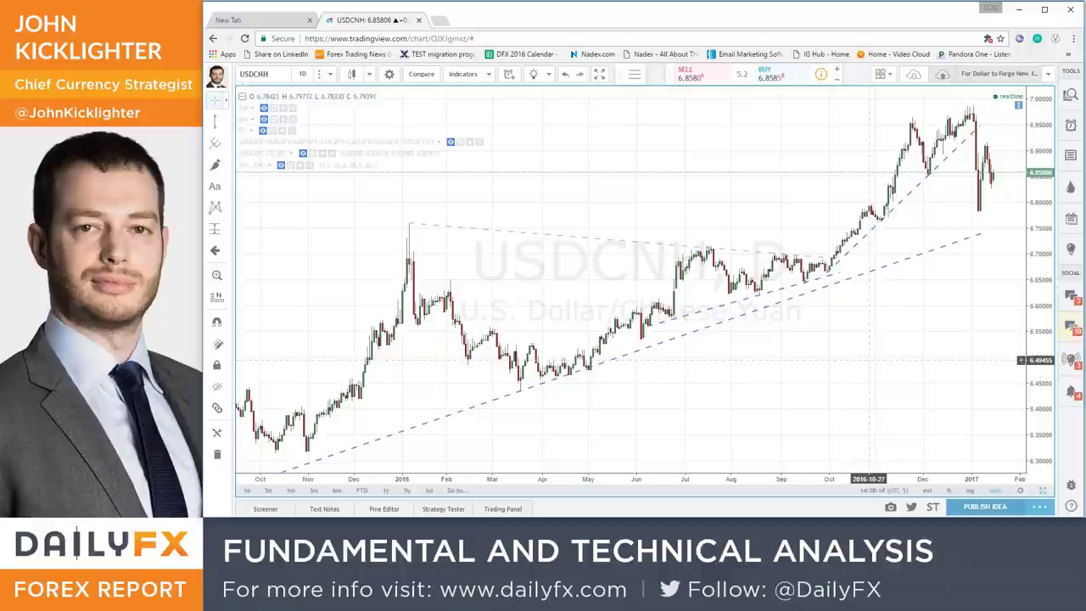
key("alt+Tab")
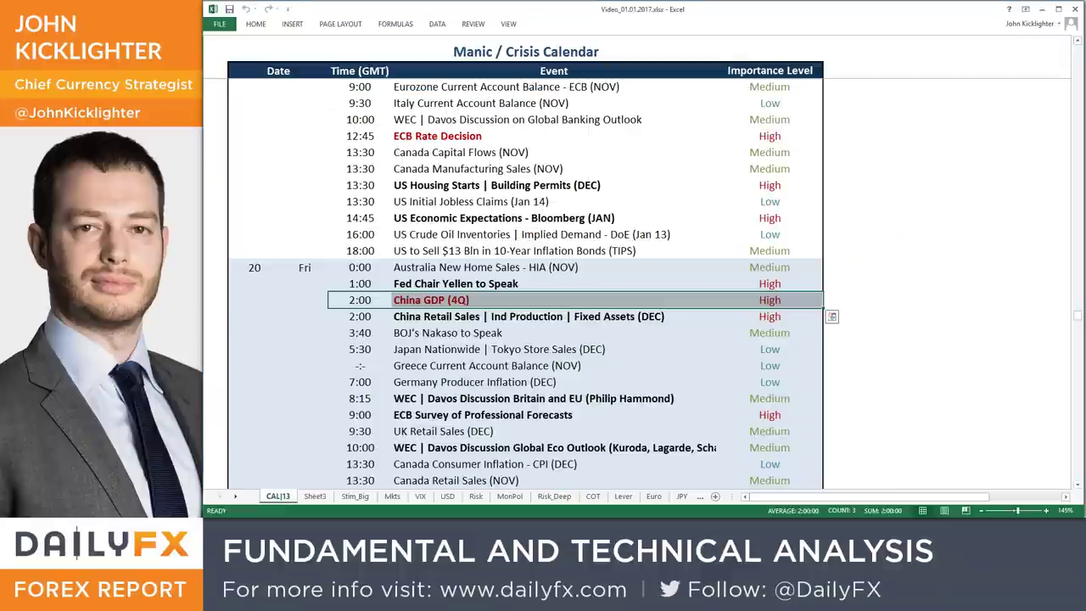
scroll(703, 339, "down", 2)
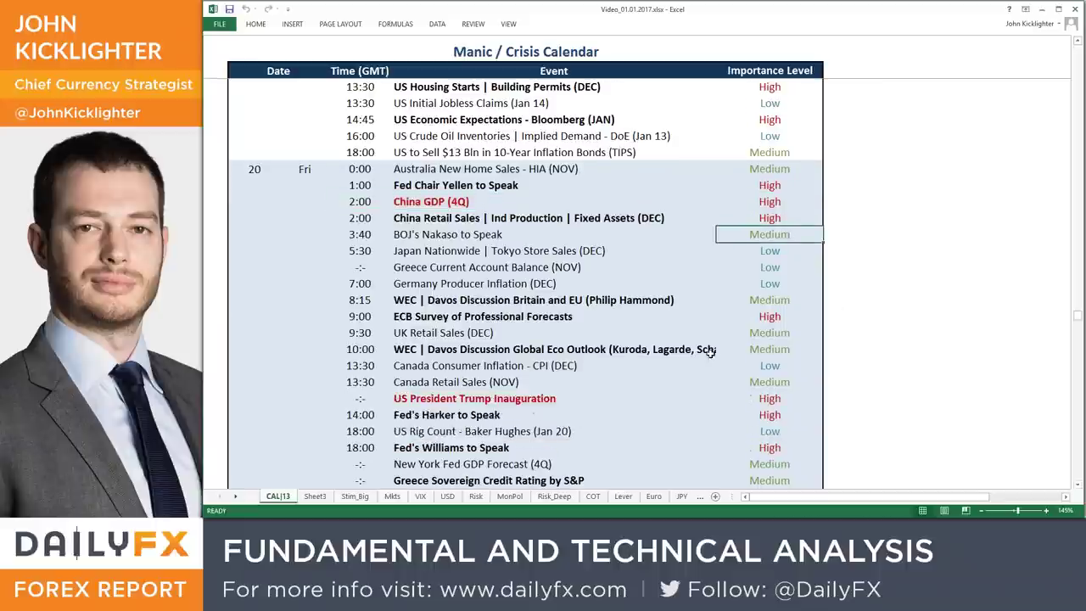
left_click(361, 399)
left_click_drag(360, 400, 774, 399)
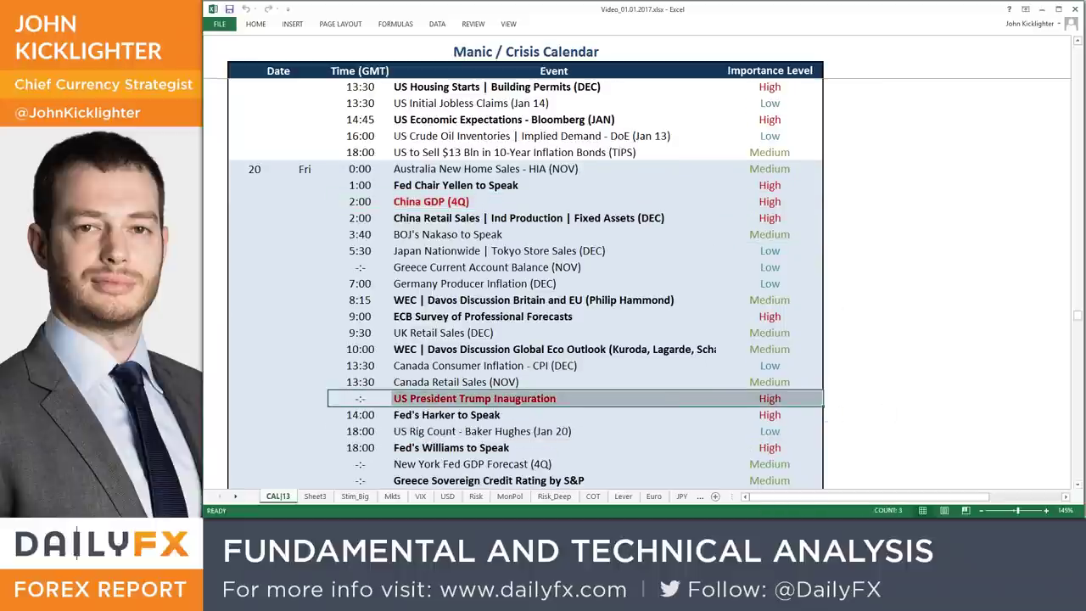
Load the USDOLLAR dollar index chart in TradingView.
scroll(1000, 354, "down", 1)
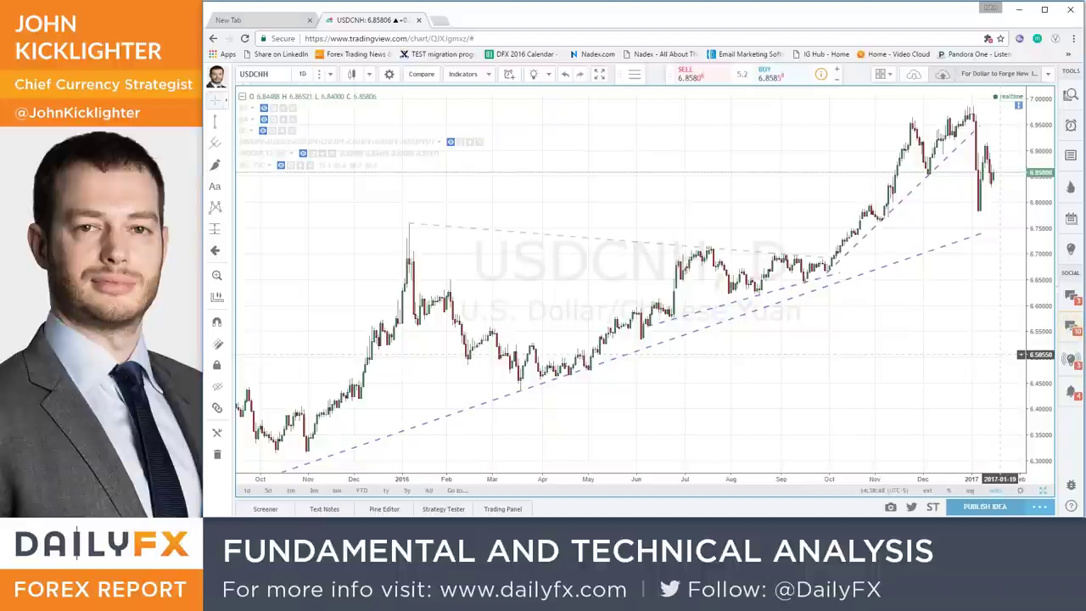
type("USDOLLAR")
key("Return")
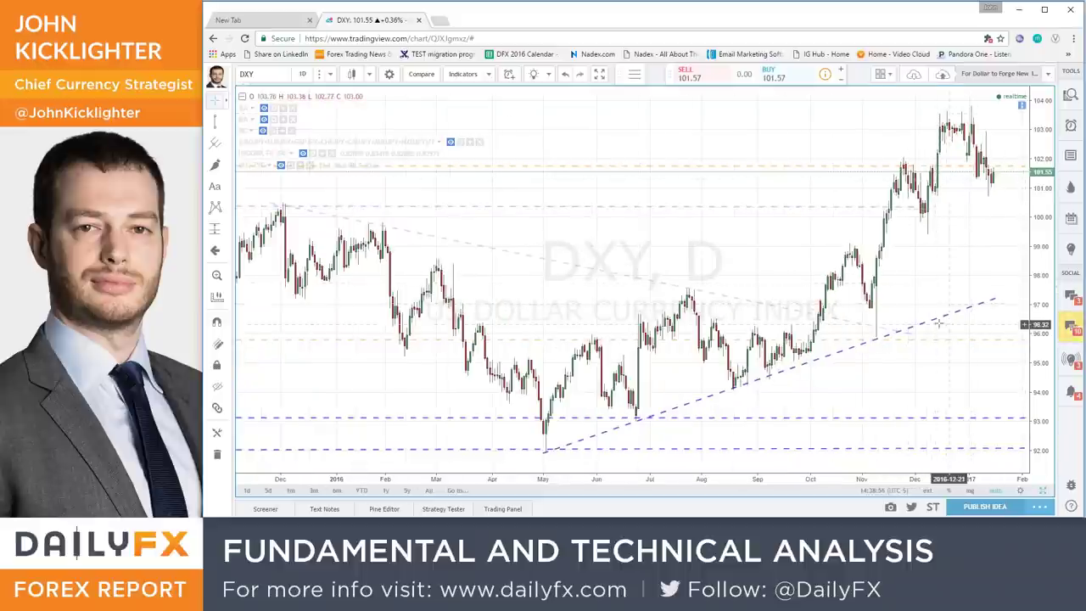
Zoom the DXY chart in and out, then load the SPY chart.
scroll(933, 303, "up", 3)
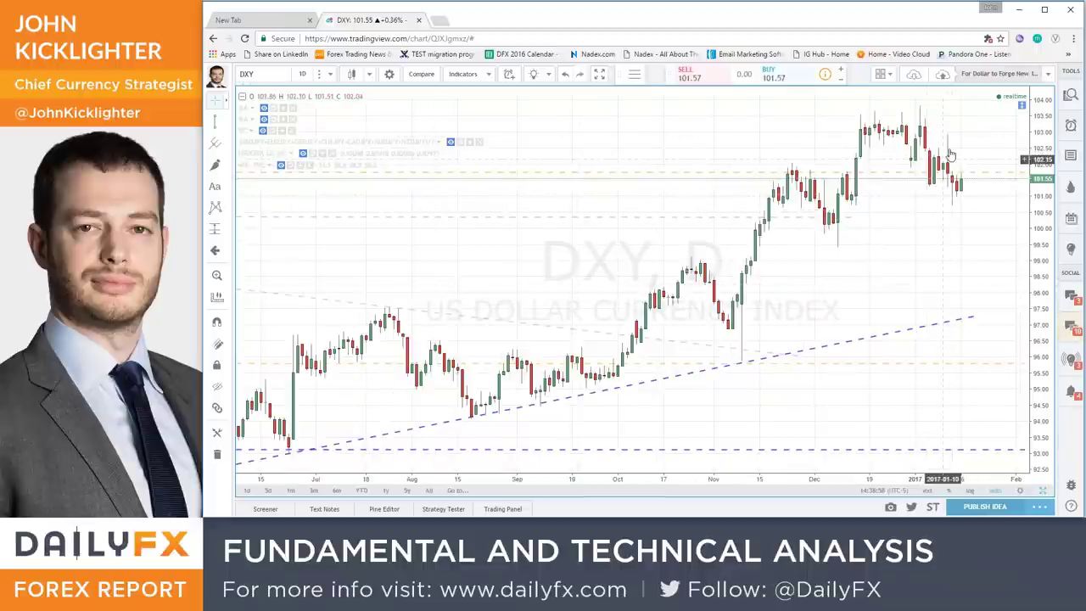
scroll(1009, 271, "down", 2)
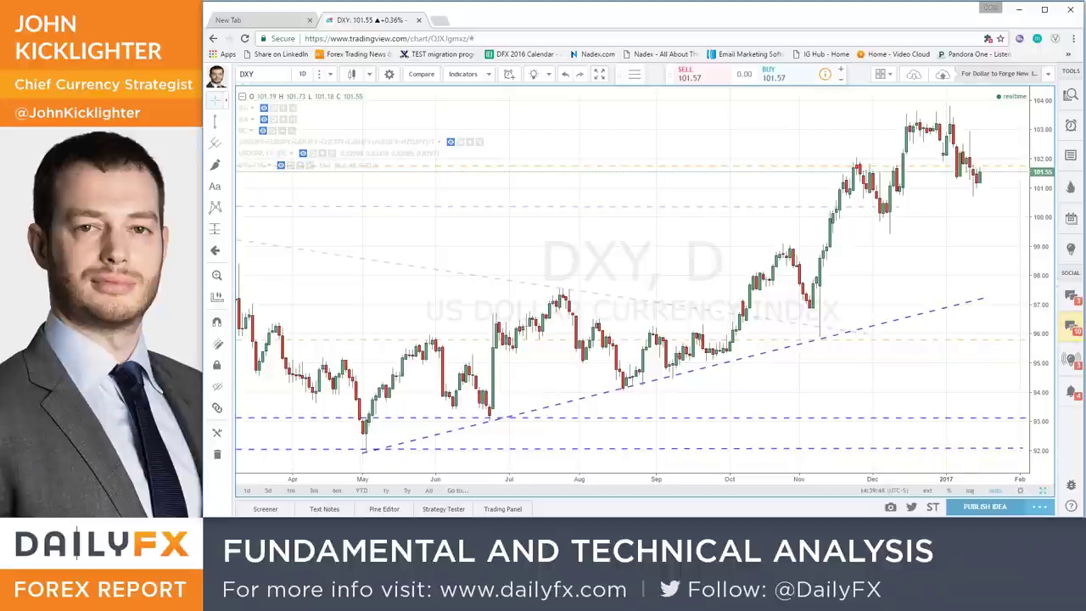
type("SPY")
key("Return")
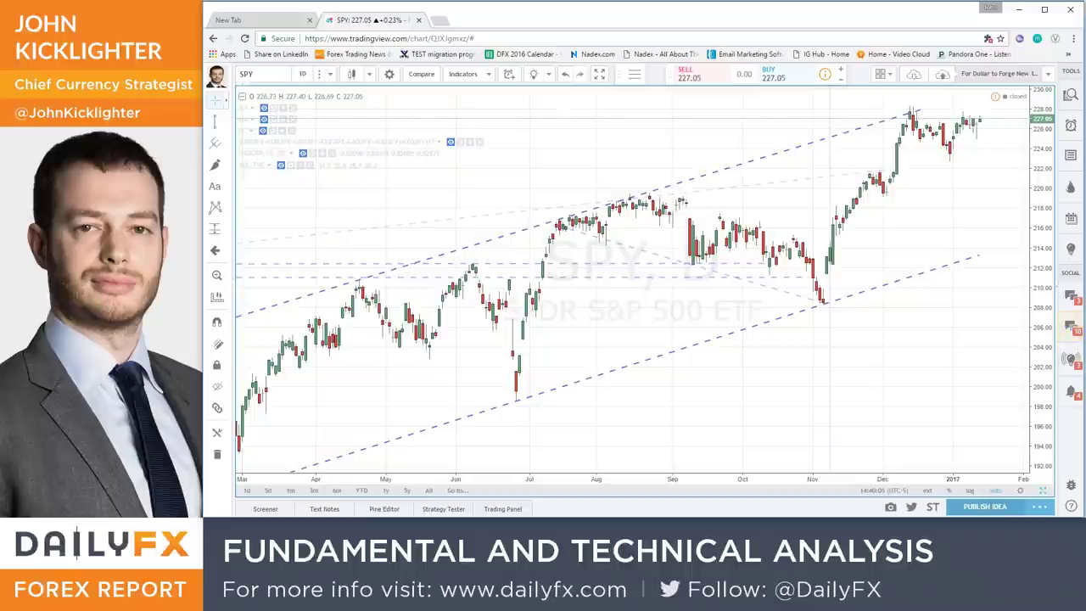
Switch from the SPY chart to the Excel Manic / Crisis Calendar.
key("alt+Tab")
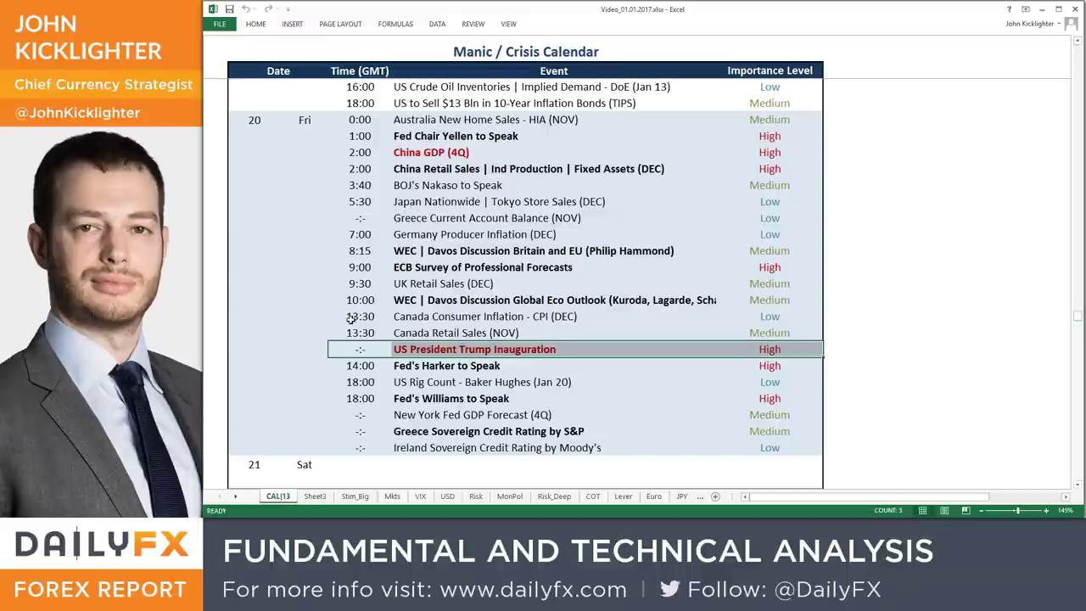
scroll(859, 360, "up", 12)
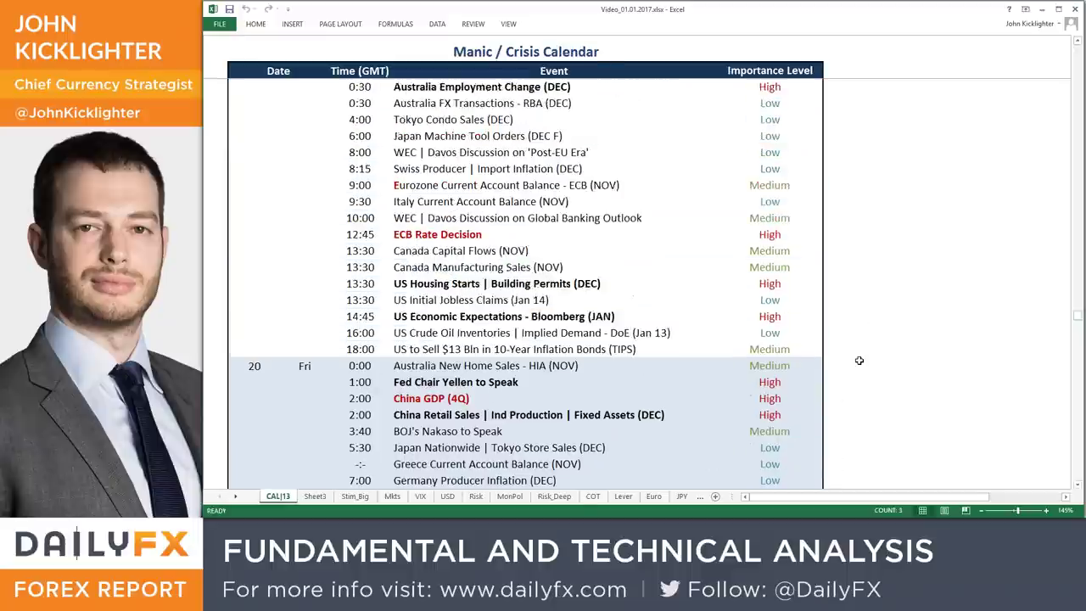
scroll(867, 345, "up", 2)
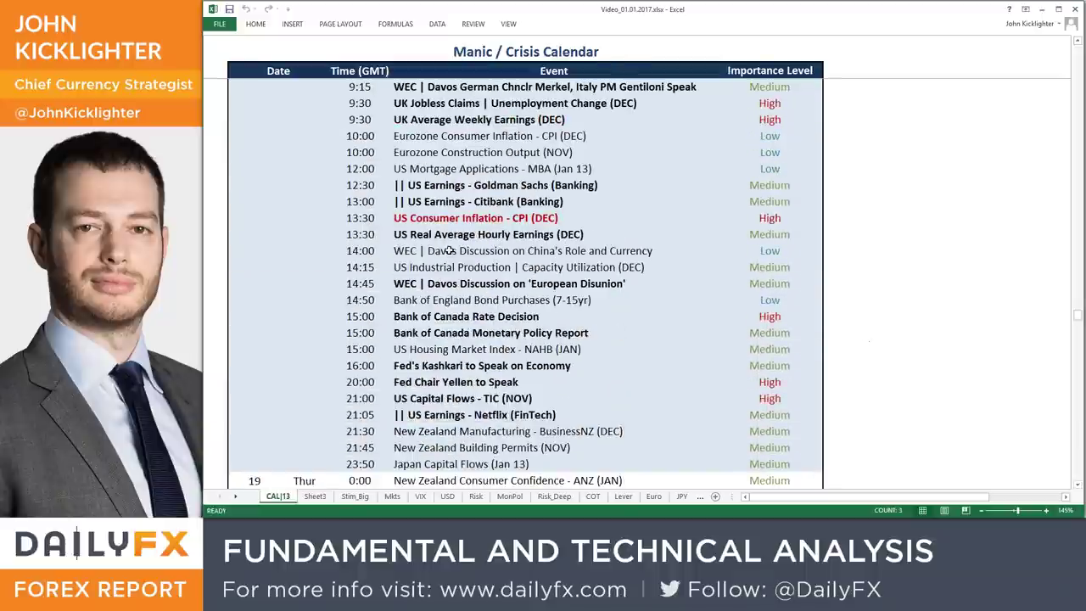
left_click_drag(354, 219, 771, 219)
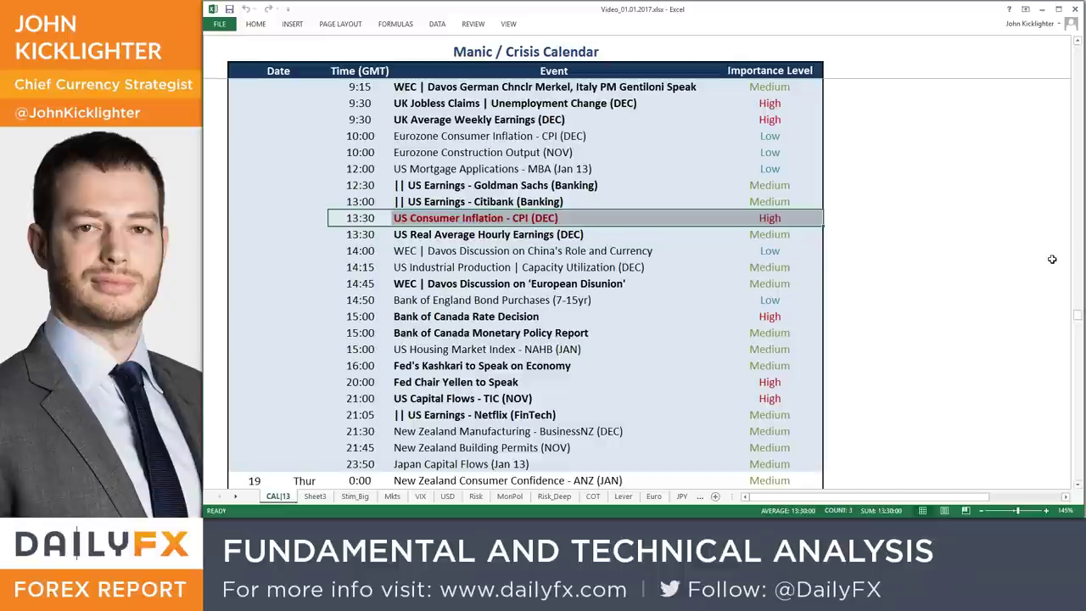
left_click_drag(372, 382, 764, 381)
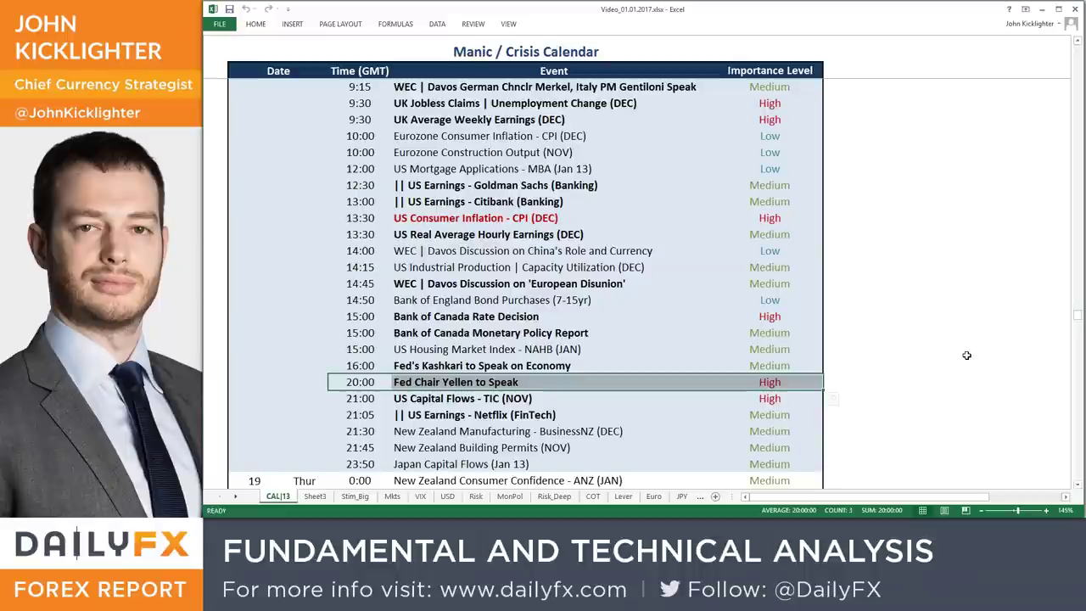
Scroll up to Tuesday 17 and select the 12:00 Morgan Stanley earnings row.
scroll(945, 300, "up", 10)
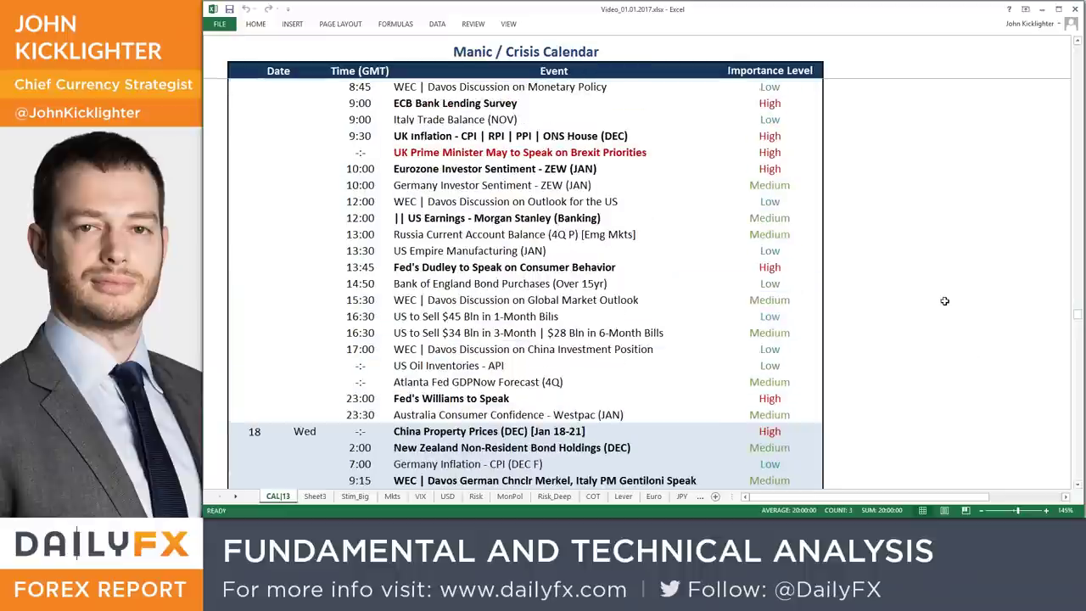
scroll(945, 300, "up", 1)
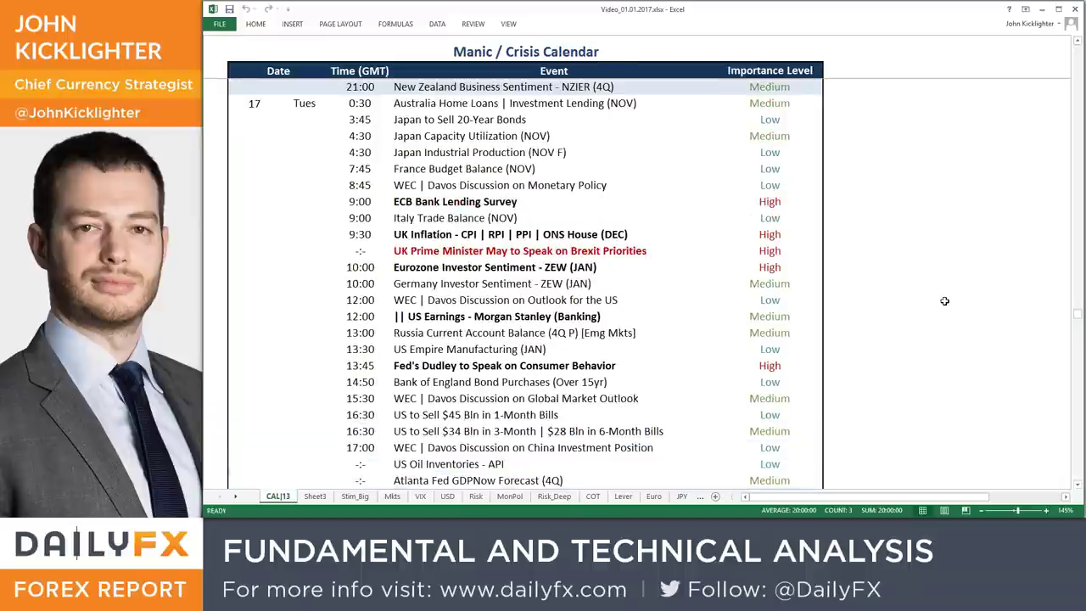
left_click_drag(364, 316, 753, 314)
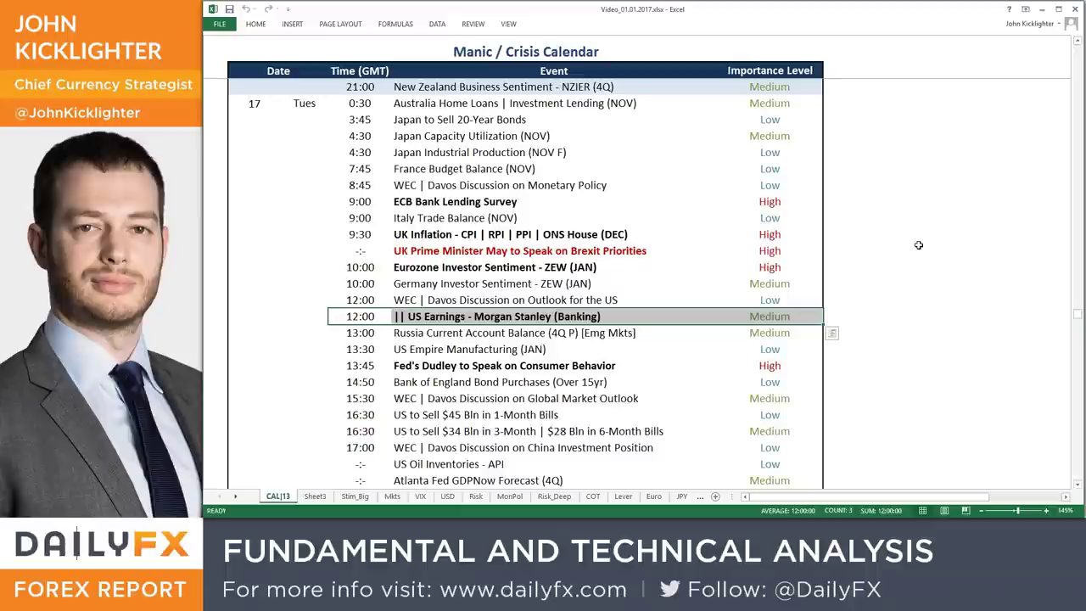
Select Wednesday's two UK jobless and earnings releases.
scroll(918, 246, "down", 7)
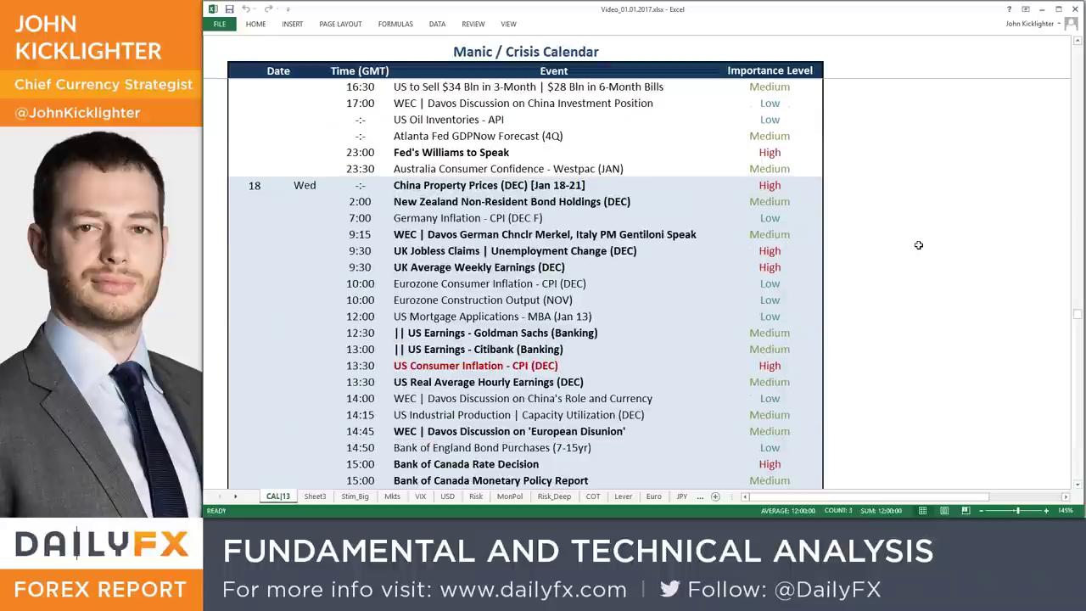
scroll(911, 248, "down", 1)
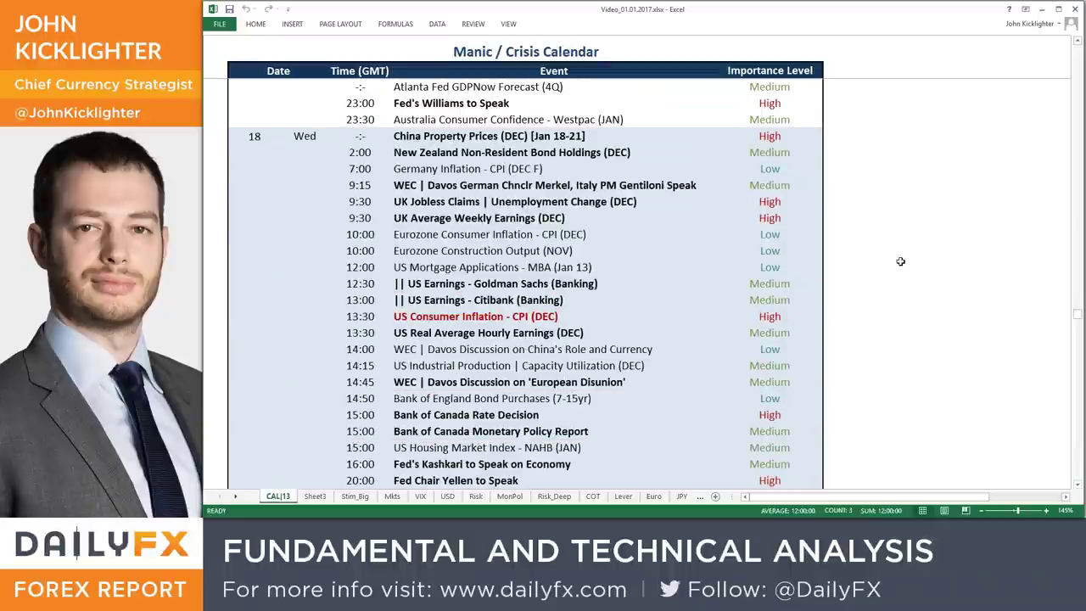
left_click_drag(495, 207, 496, 215)
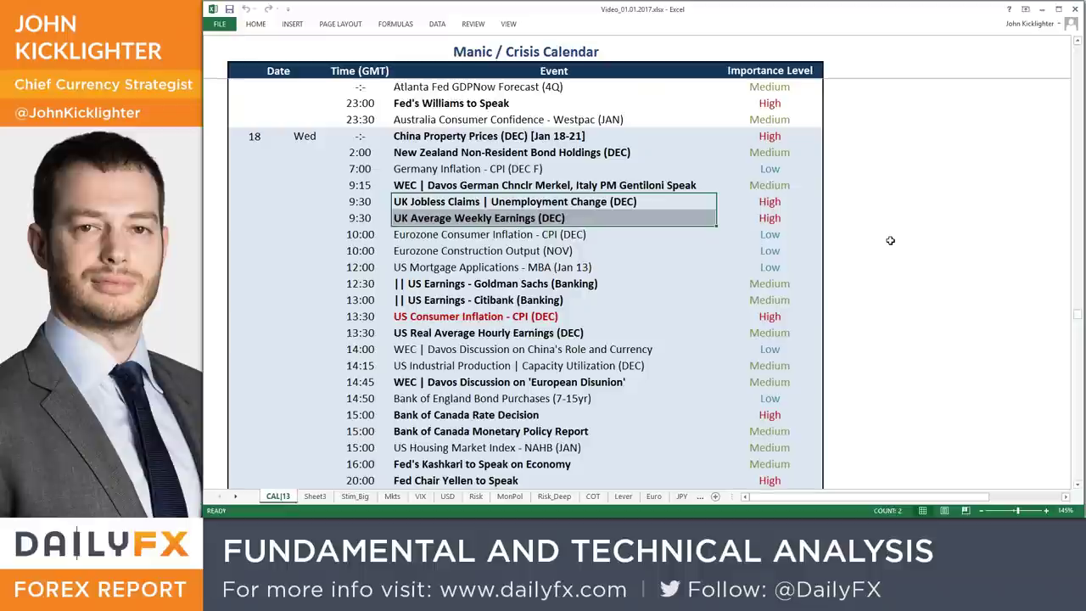
Select the Bank of Canada Rate Decision and Monetary Policy Report rows, then open Stim_Big.
scroll(812, 229, "down", 1)
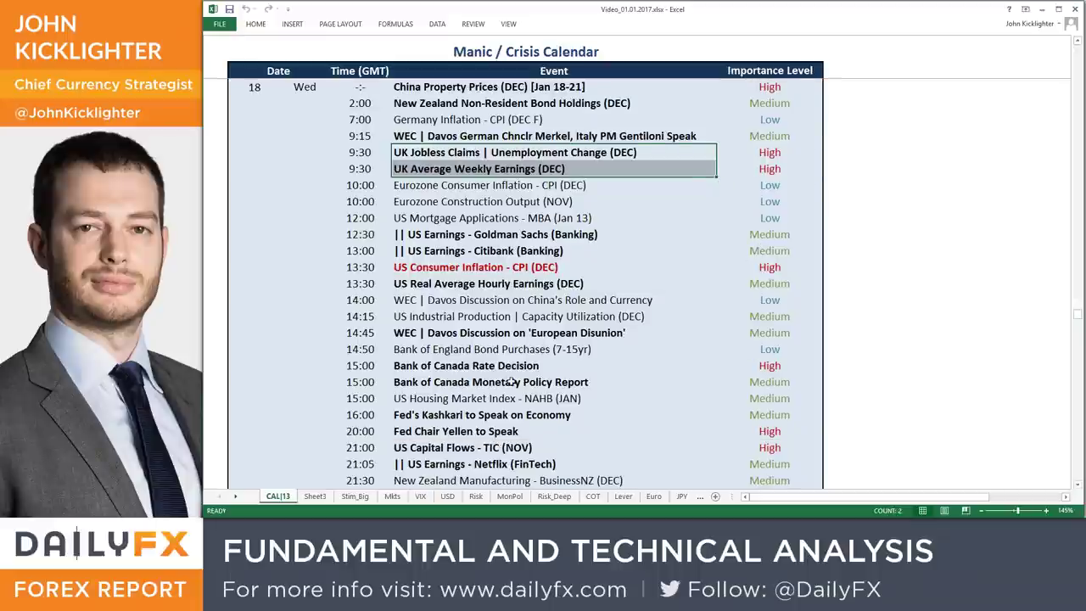
left_click(513, 366)
left_click_drag(512, 366, 514, 382)
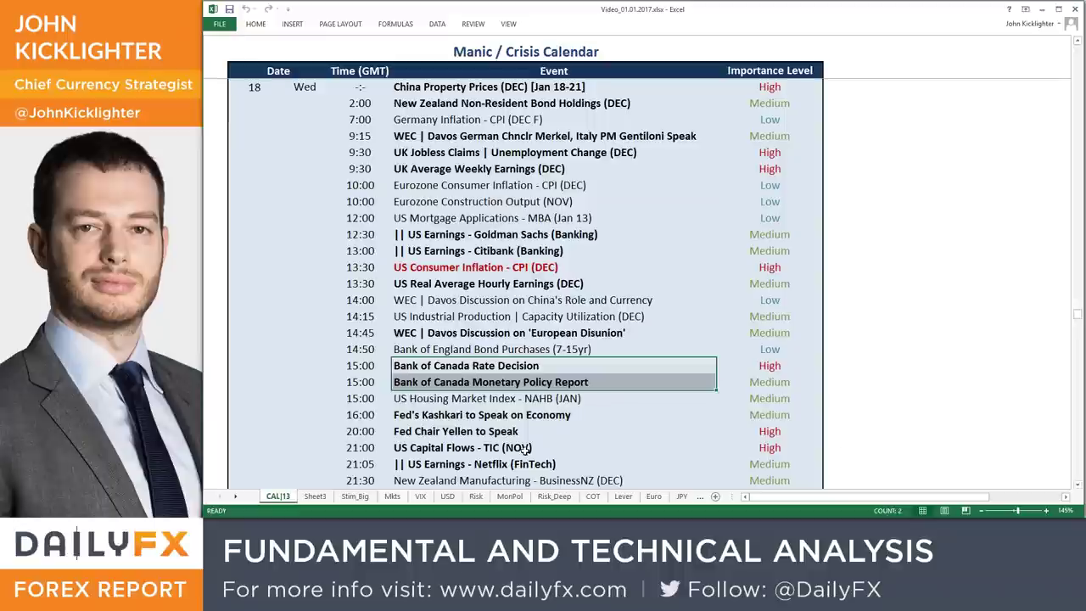
left_click(355, 496)
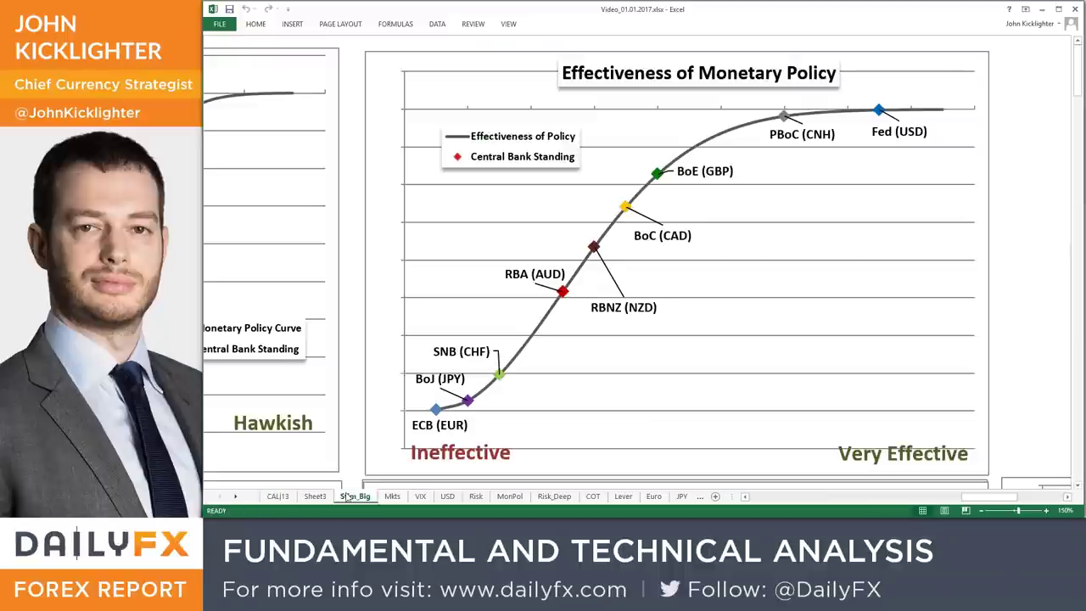
View the Perception of Monetary Policy Standing chart, then return to the CAL|13 sheet.
left_click_drag(1005, 499, 968, 507)
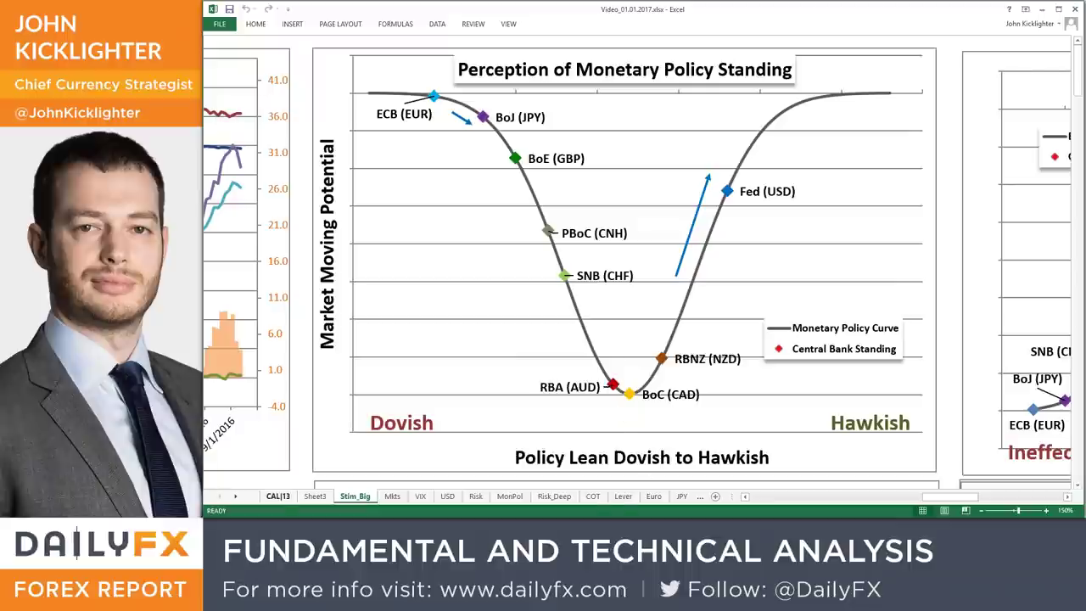
left_click(278, 496)
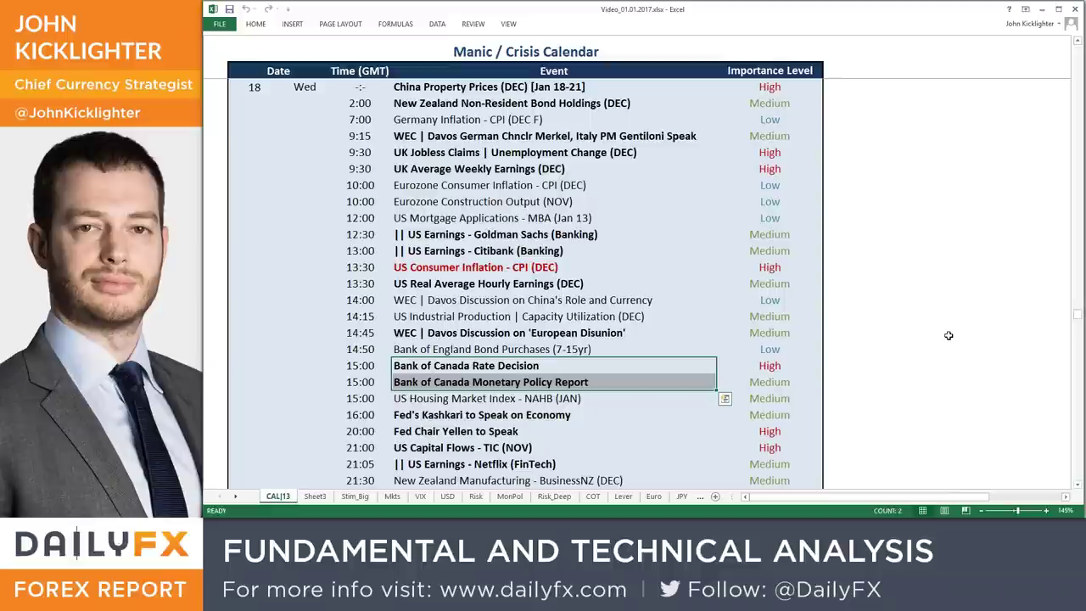
Switch to TradingView and load the USDCAD daily chart, correcting the mistyped UDSCAD.
key("alt+Tab")
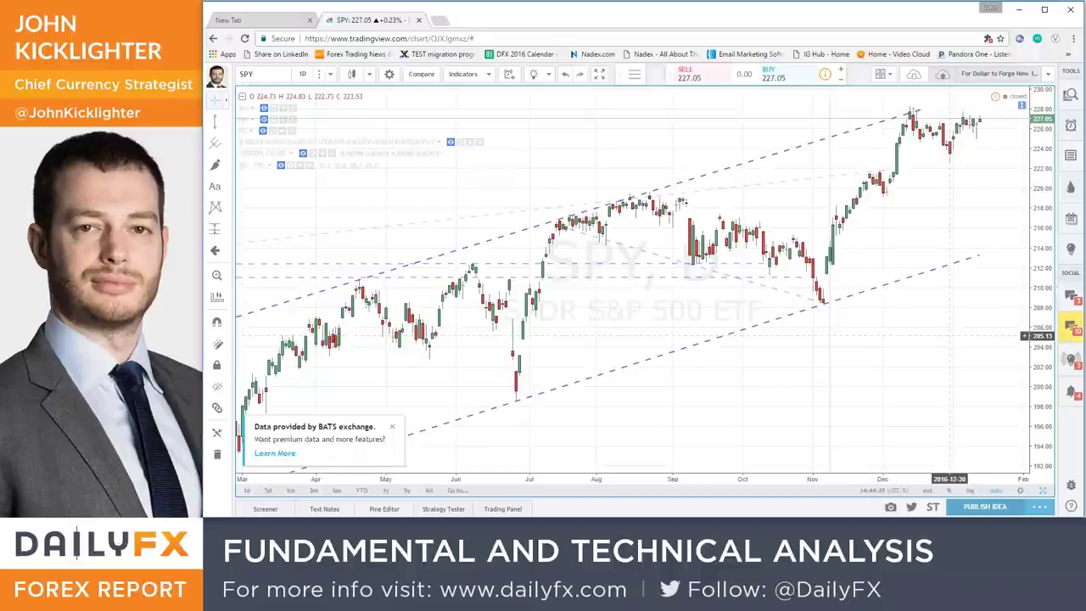
type("UDSCAD")
key("Return")
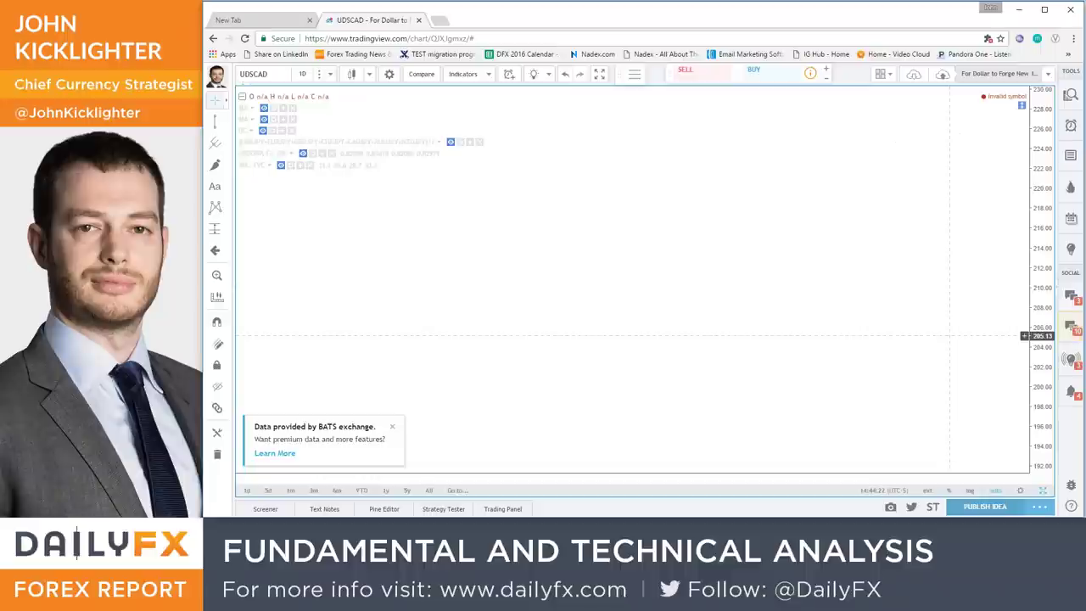
type("USDCAD")
key("Return")
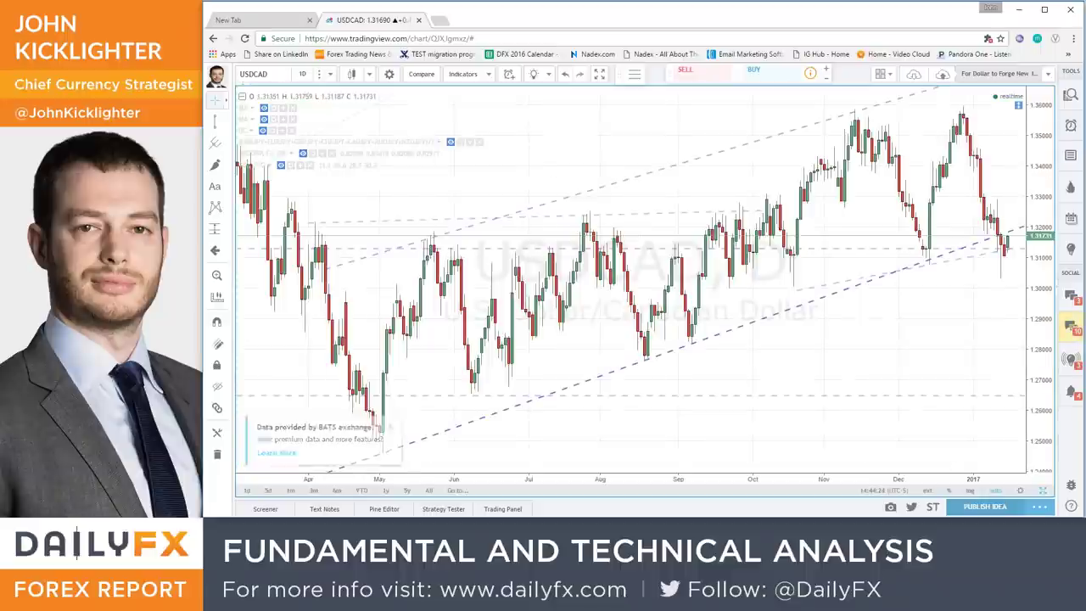
scroll(838, 374, "down", 5)
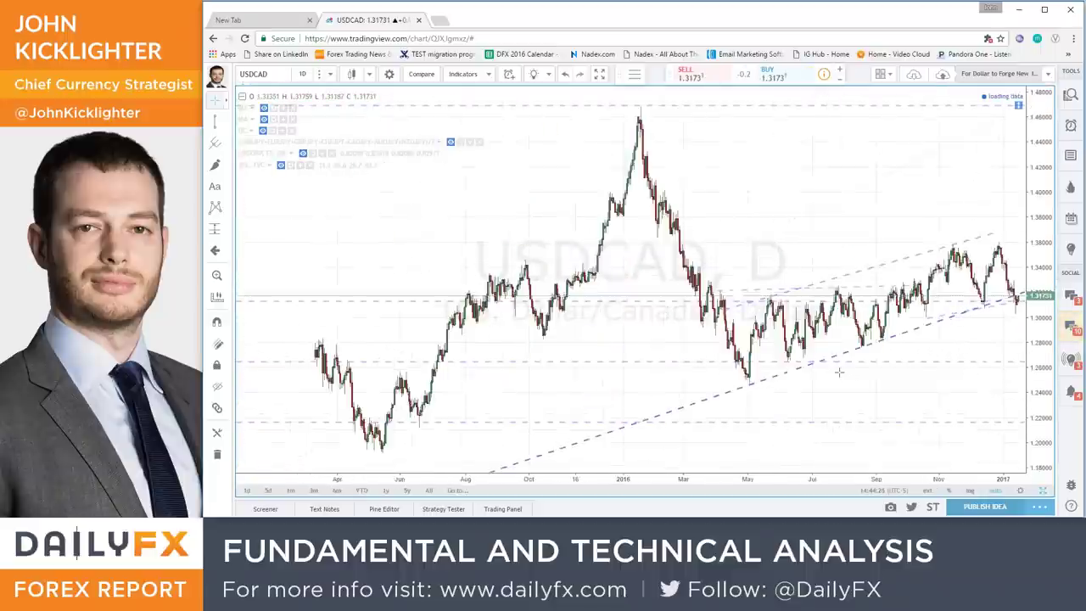
scroll(838, 374, "down", 1)
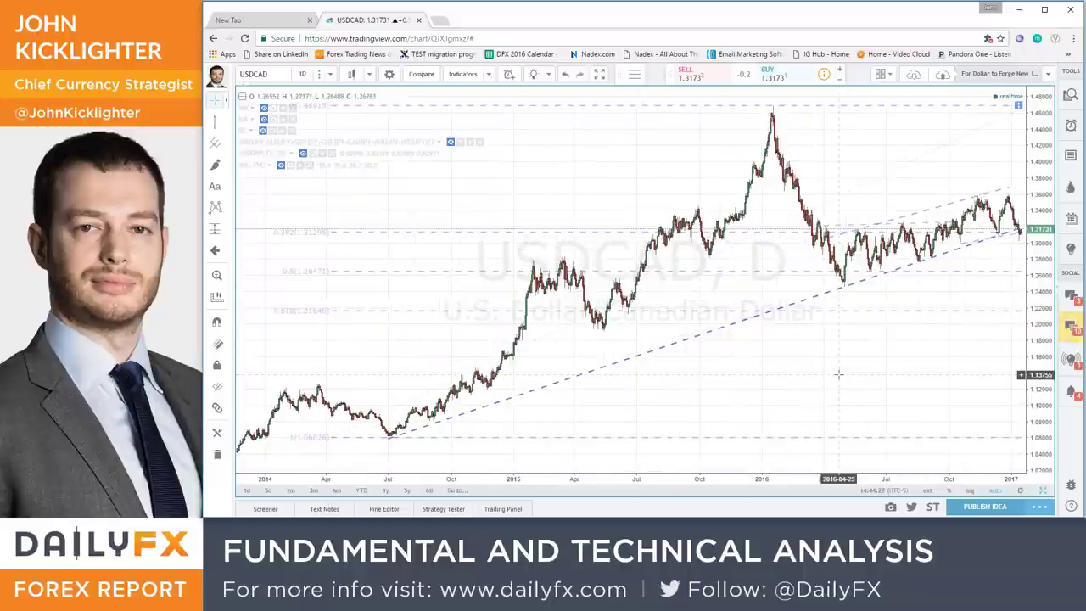
scroll(838, 374, "up", 5)
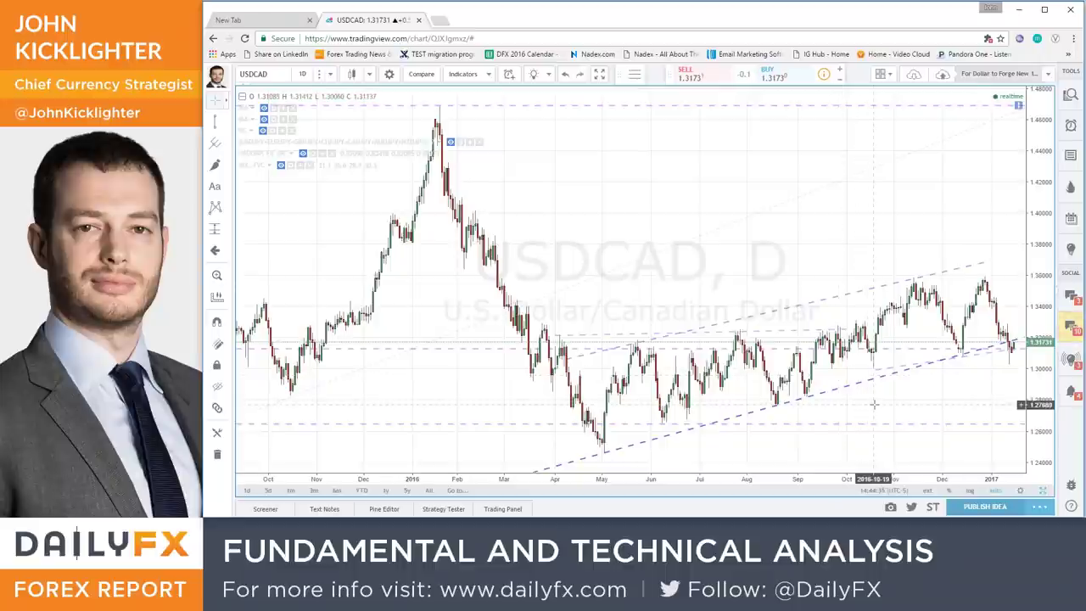
type("CL1!")
key("Return")
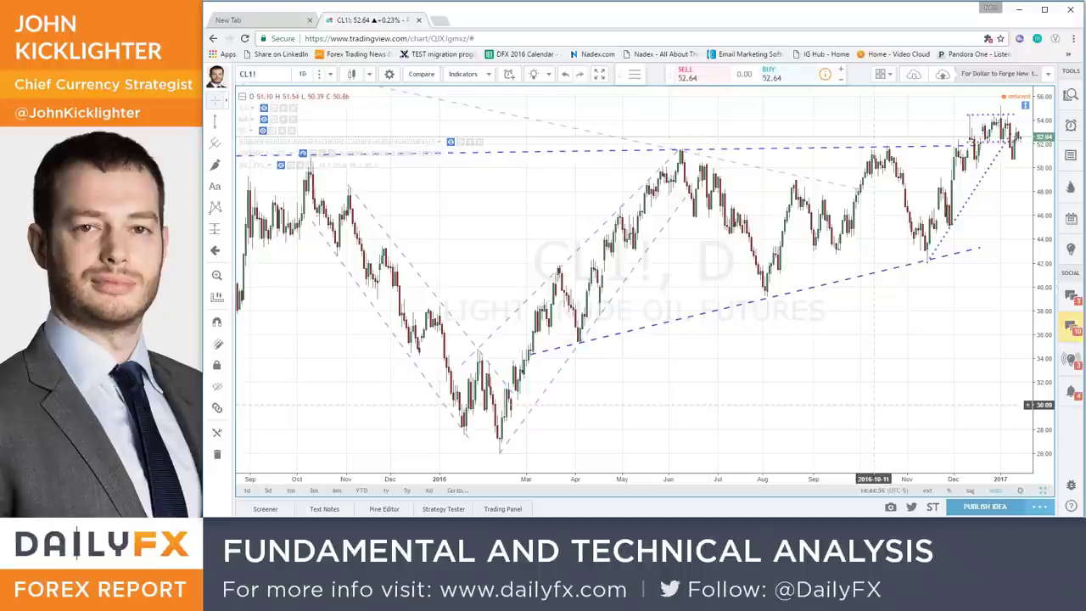
type("USDCAD")
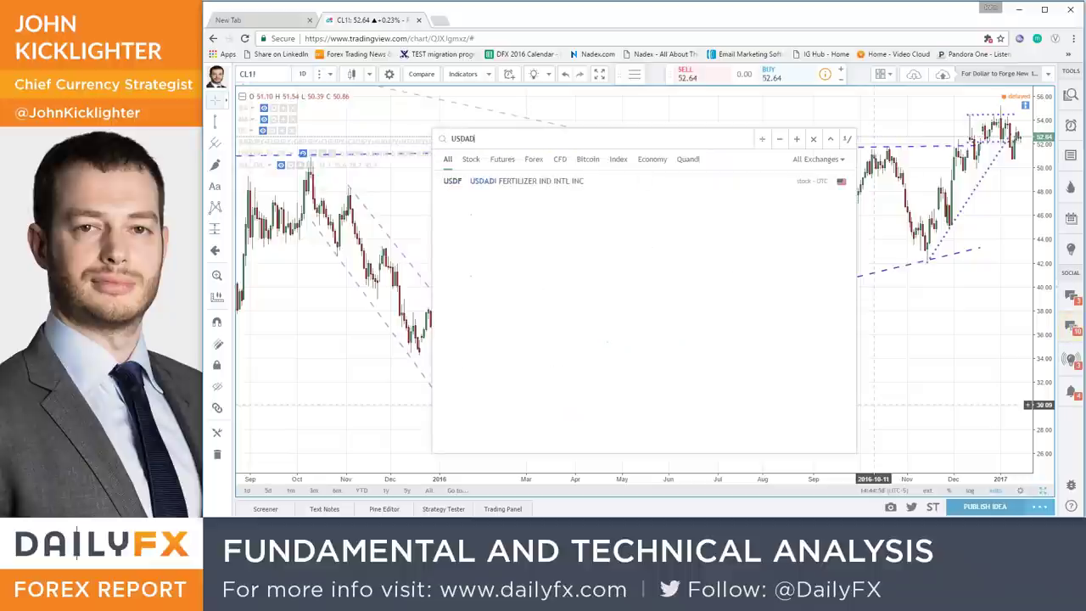
key("Return")
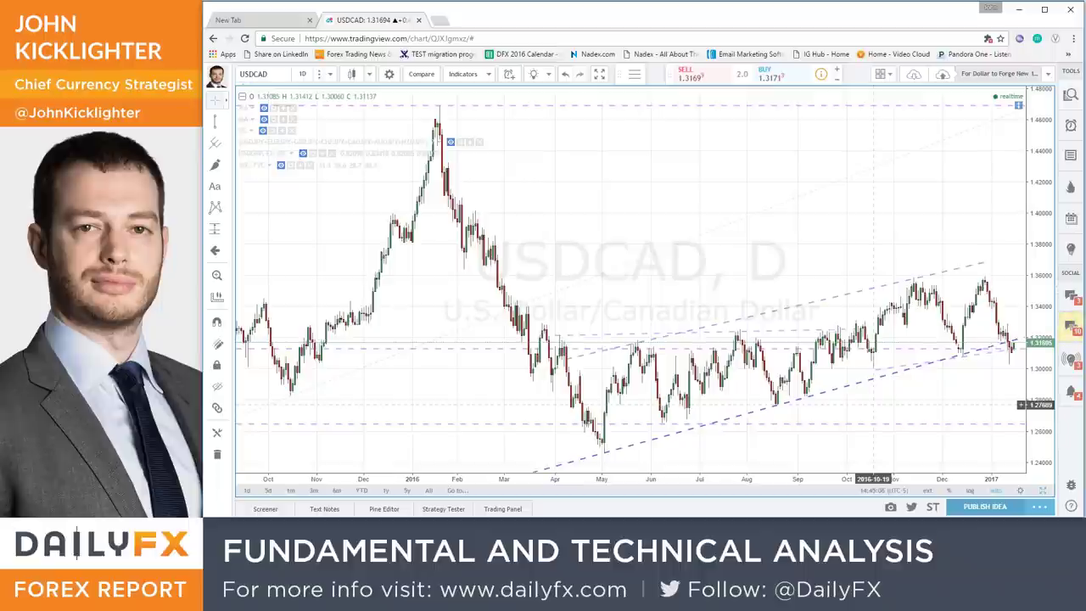
In the Excel CAL|13 sheet, highlight Thursday 19's 0:30 Australia Employment Change (DEC) cells.
key("alt+Tab")
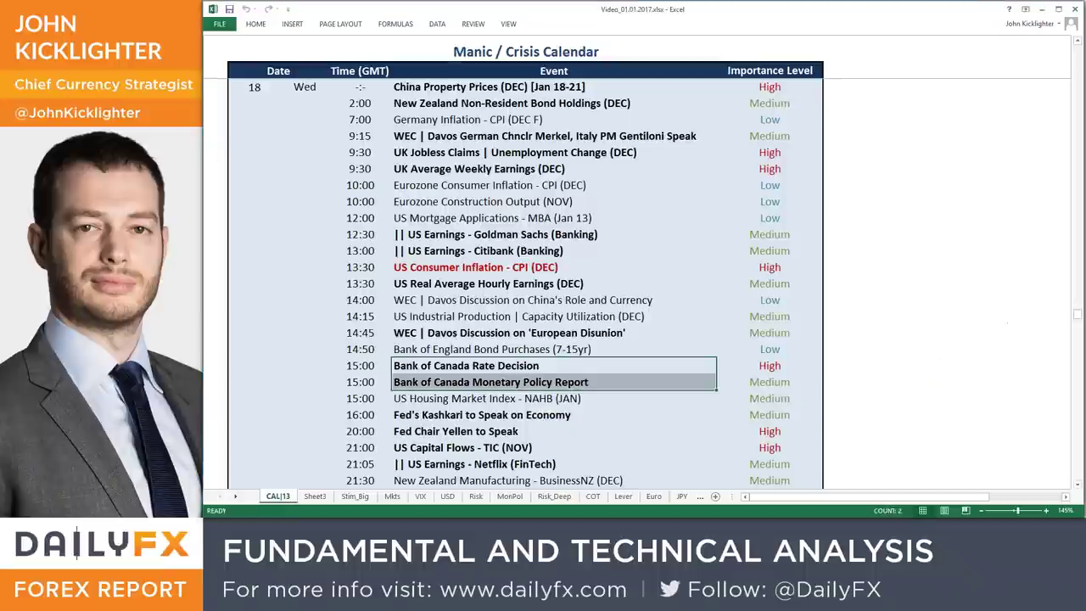
scroll(624, 326, "down", 2)
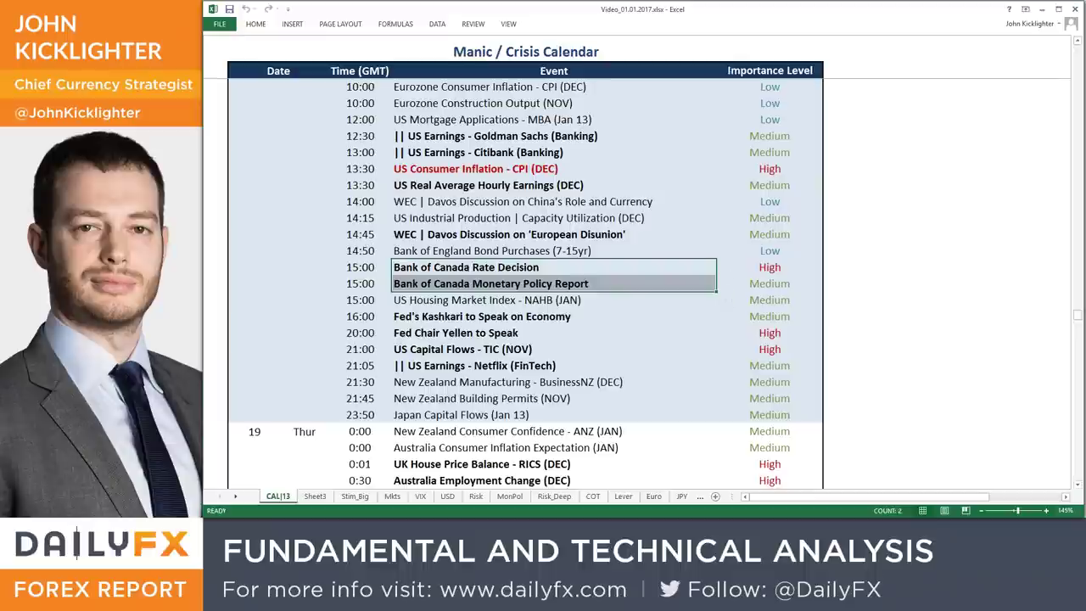
scroll(865, 410, "down", 4)
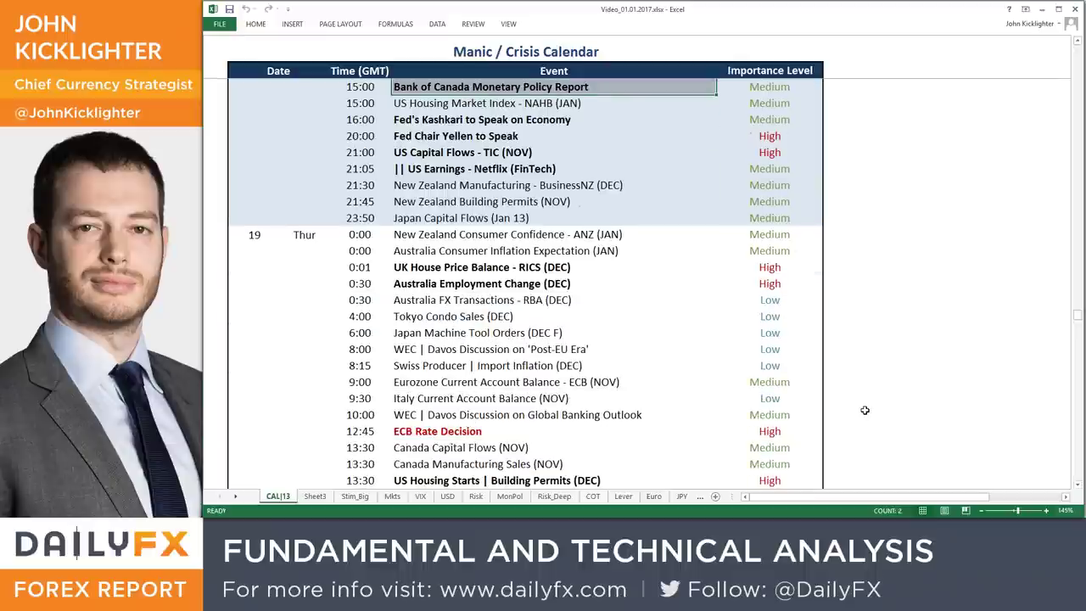
scroll(865, 410, "down", 2)
left_click_drag(357, 185, 772, 185)
In TradingView, load the AUDUSD, then AUDNZD, then EURAUD charts via symbol search.
key("alt+Tab")
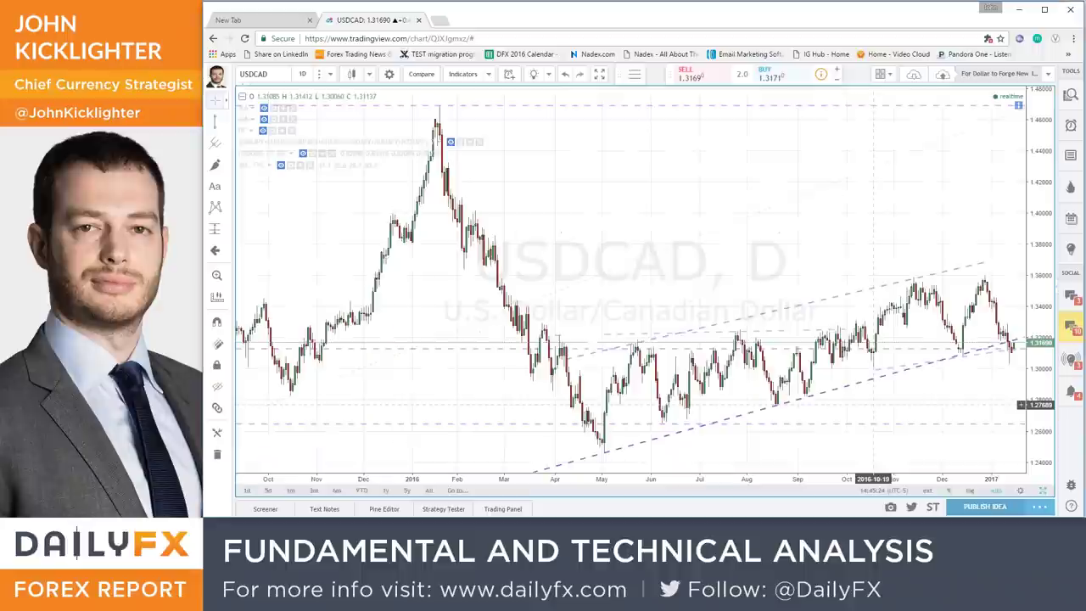
type("AUDUSD")
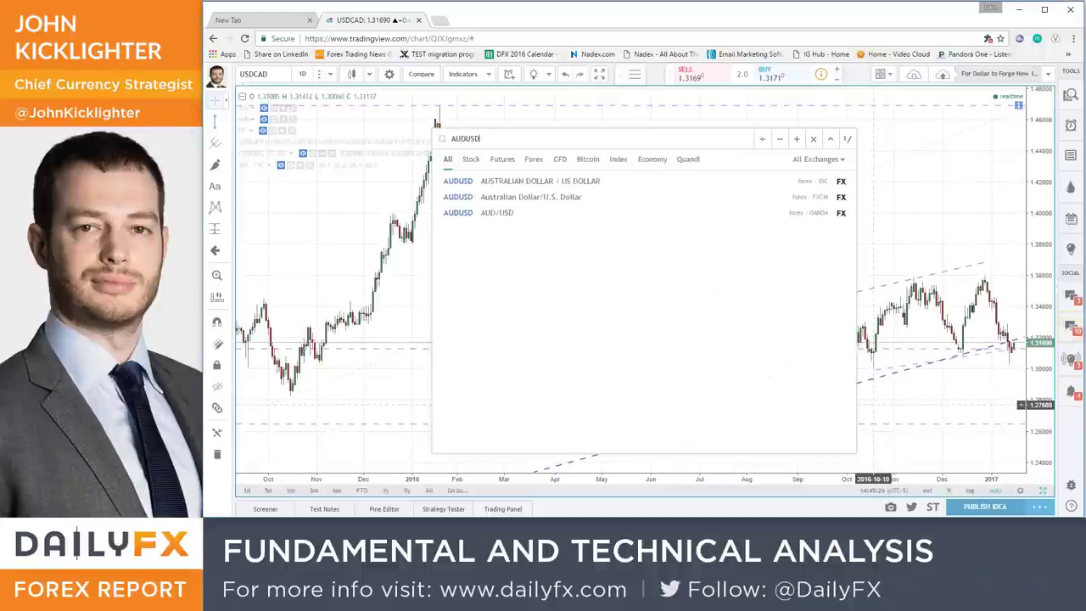
key("Return")
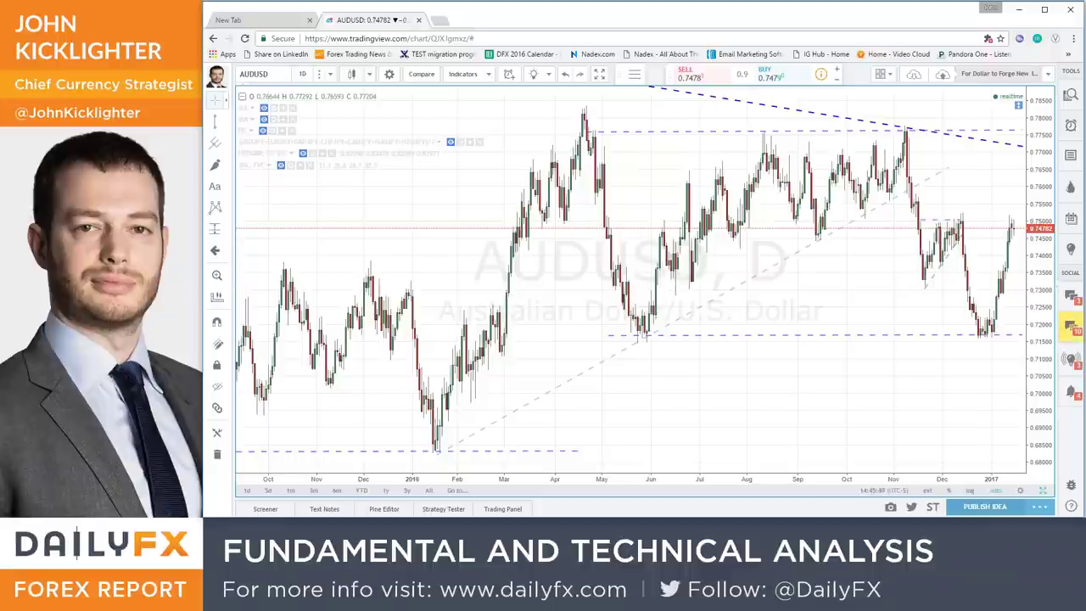
type("AUDNZD")
key("Return")
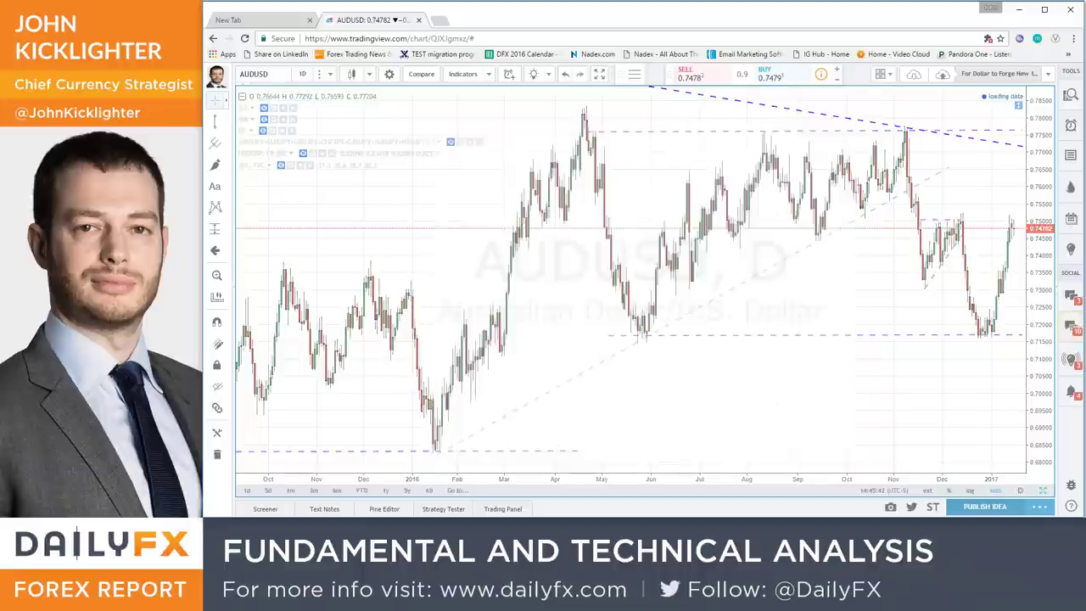
type("EURAUD")
key("Return")
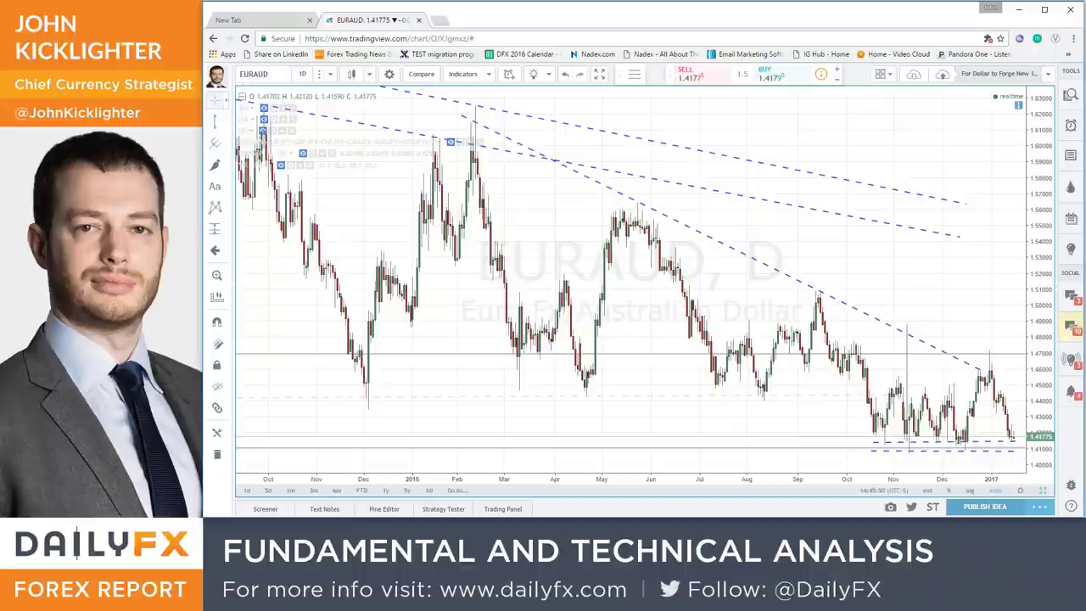
In the Excel calendar, select Friday 20's ECB Survey of Professional Forecasts event.
key("alt+Tab")
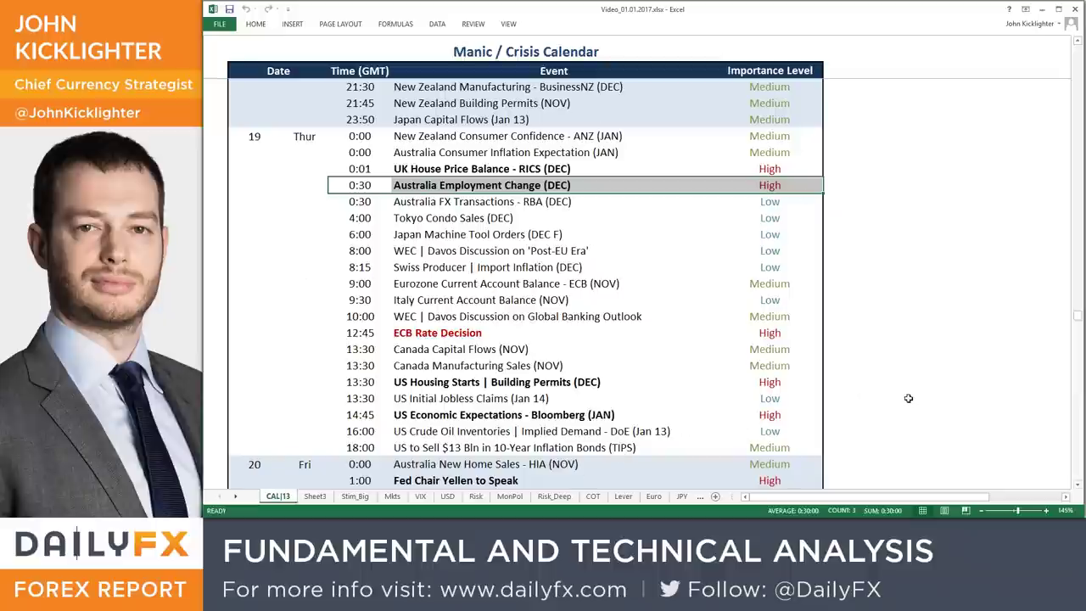
scroll(907, 398, "down", 7)
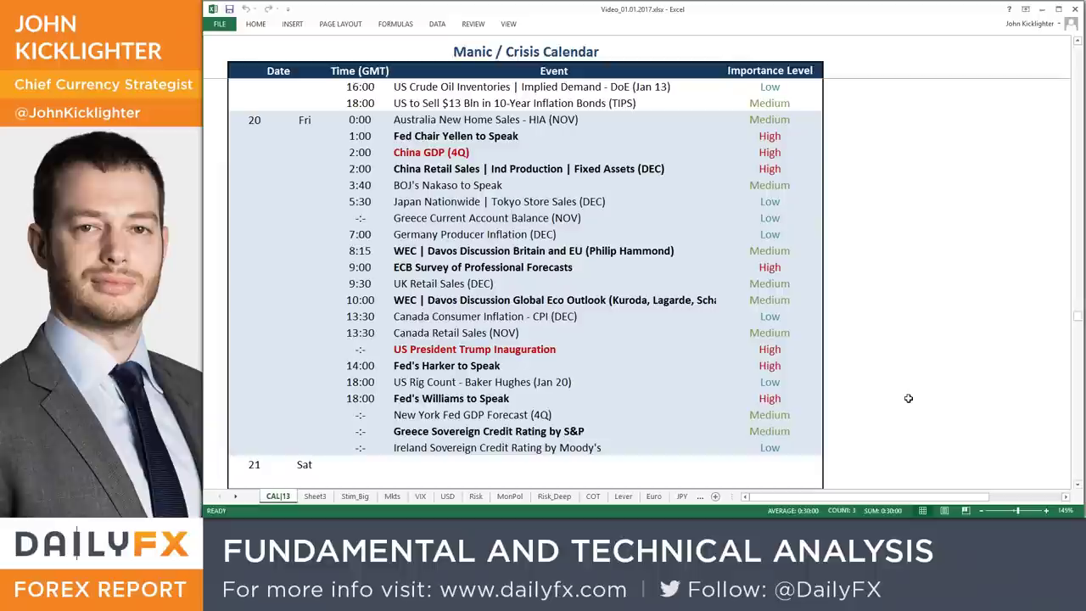
left_click(439, 265)
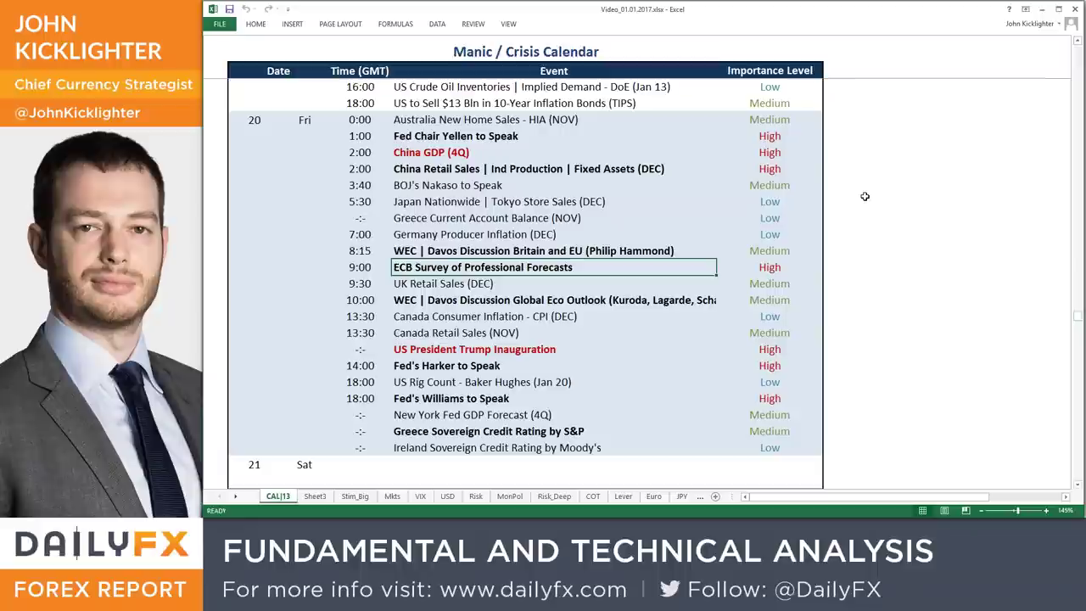
left_click(569, 431)
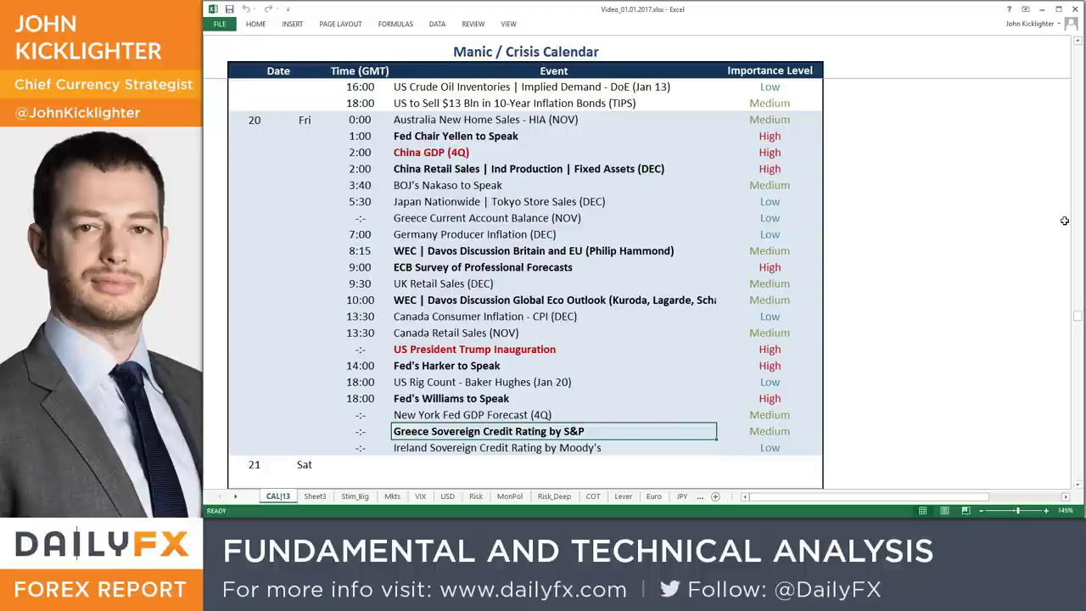
left_click(459, 297)
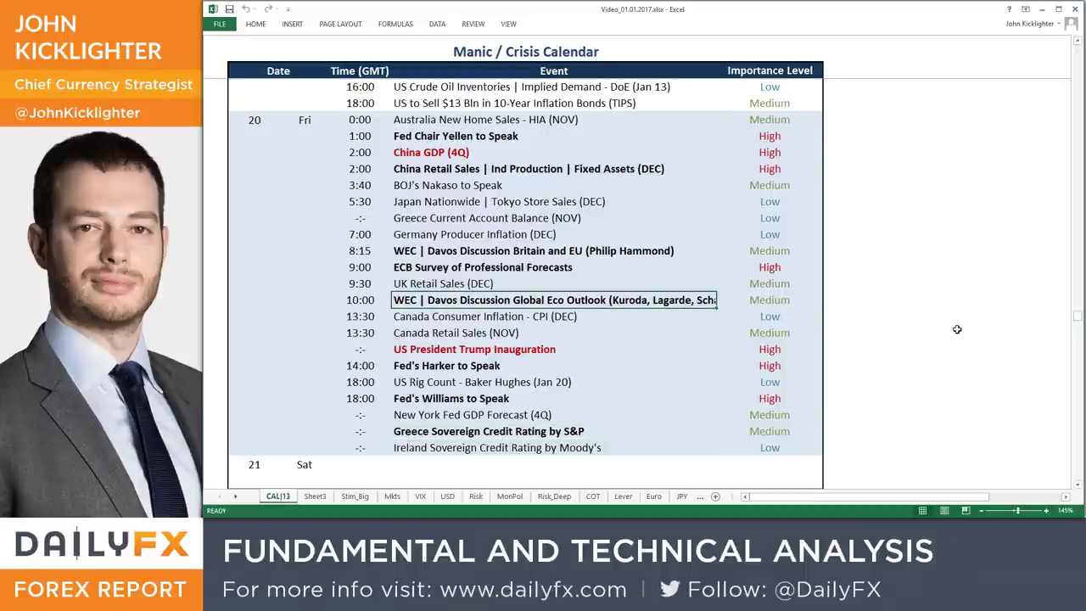